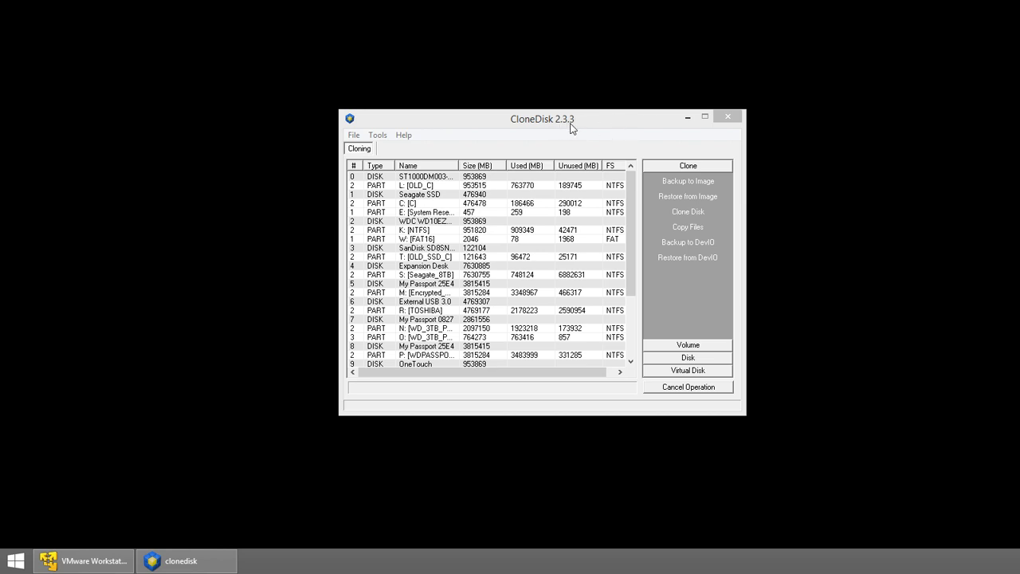
Step: Start a new RAW disk image and set its file to dos_drive_copy_out.img in the virtual machine drives folder on S:
{"action": "left_click", "coordinate": [602, 129]}
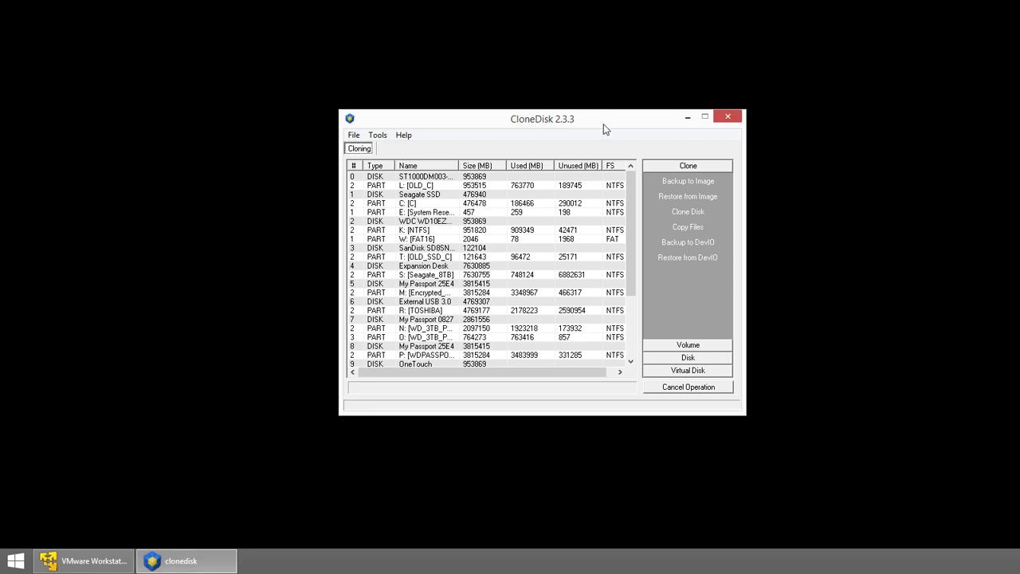
{"action": "left_click", "coordinate": [682, 372]}
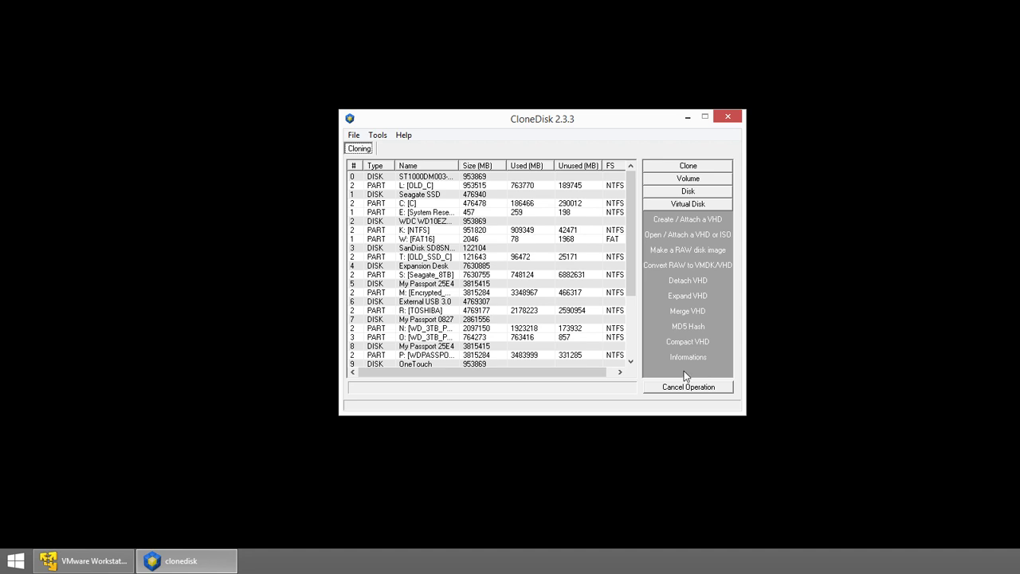
{"action": "left_click", "coordinate": [685, 253]}
{"action": "left_click_drag", "start_coordinate": [728, 167], "coordinate": [689, 193]}
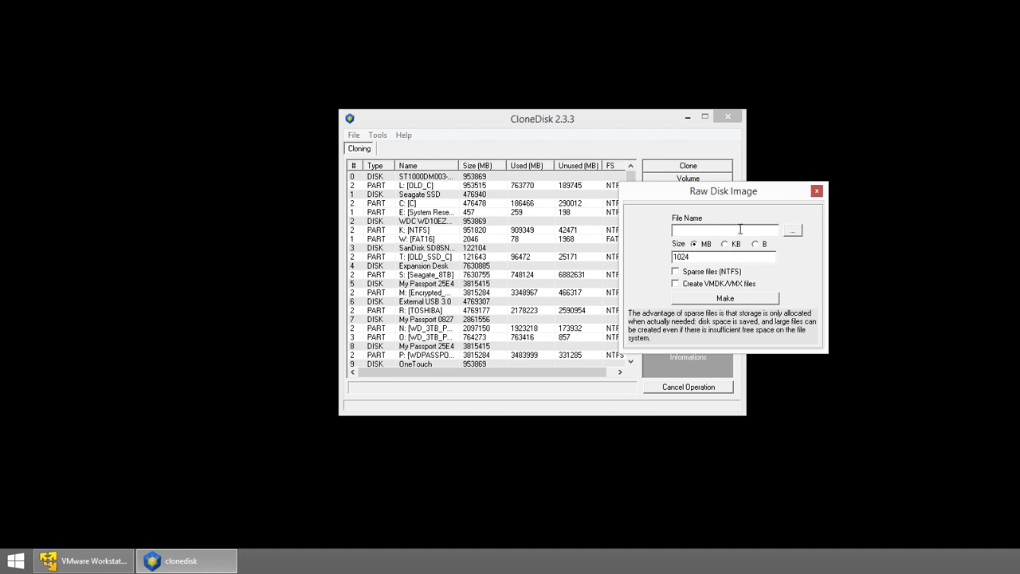
{"action": "left_click", "coordinate": [793, 232]}
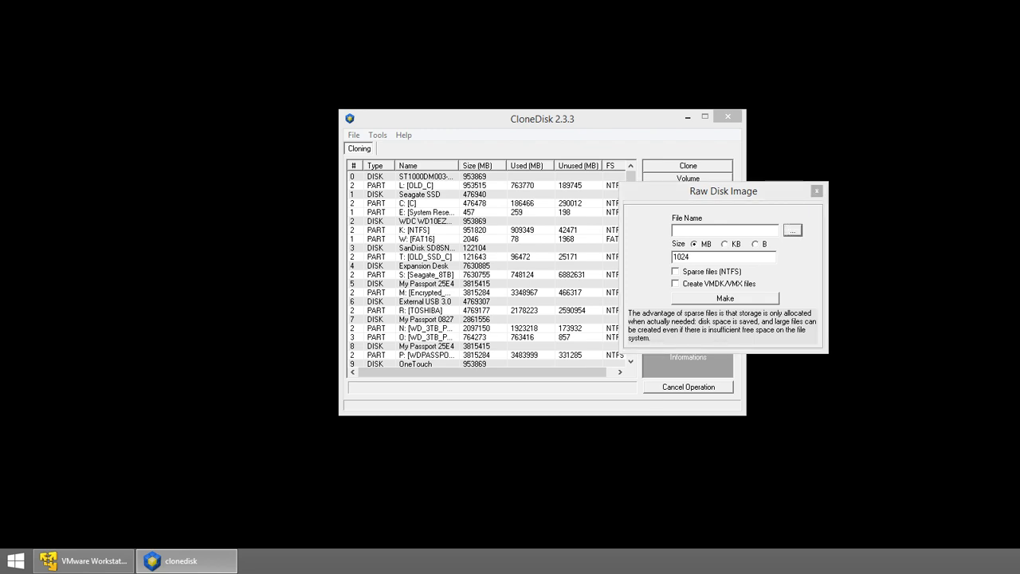
{"action": "left_click", "coordinate": [563, 189]}
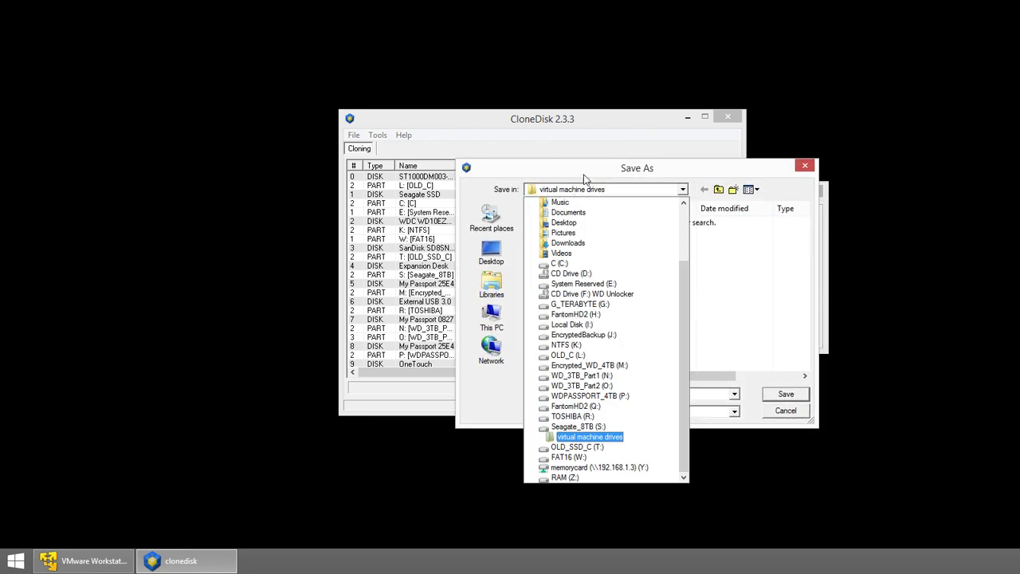
{"action": "left_click", "coordinate": [596, 437]}
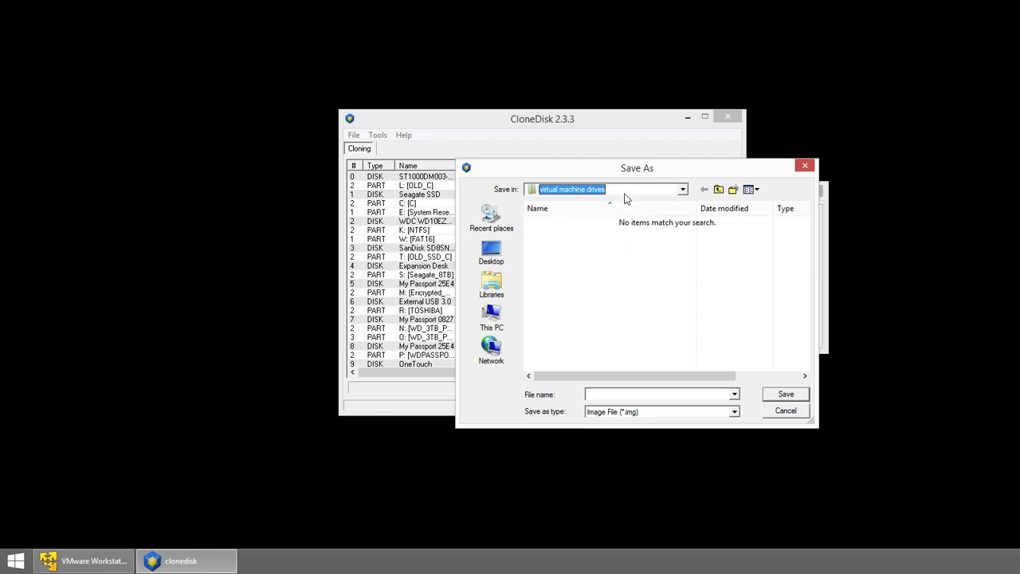
{"action": "left_click", "coordinate": [621, 394]}
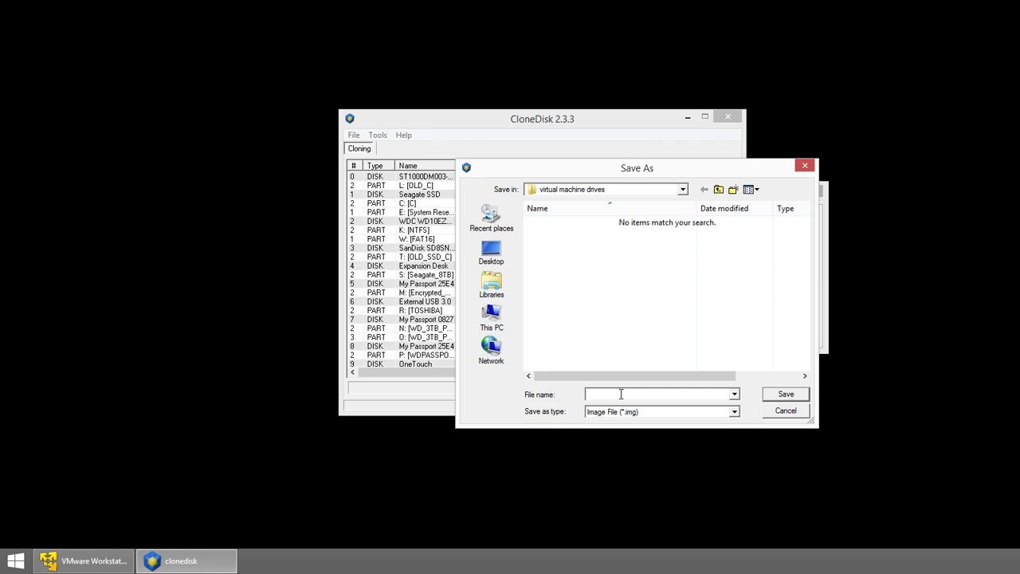
{"action": "type", "text": "dos_drive_copy_out.img"}
{"action": "left_click_drag", "start_coordinate": [647, 395], "coordinate": [697, 395]}
{"action": "left_click", "coordinate": [698, 395]}
{"action": "left_click", "coordinate": [774, 394]}
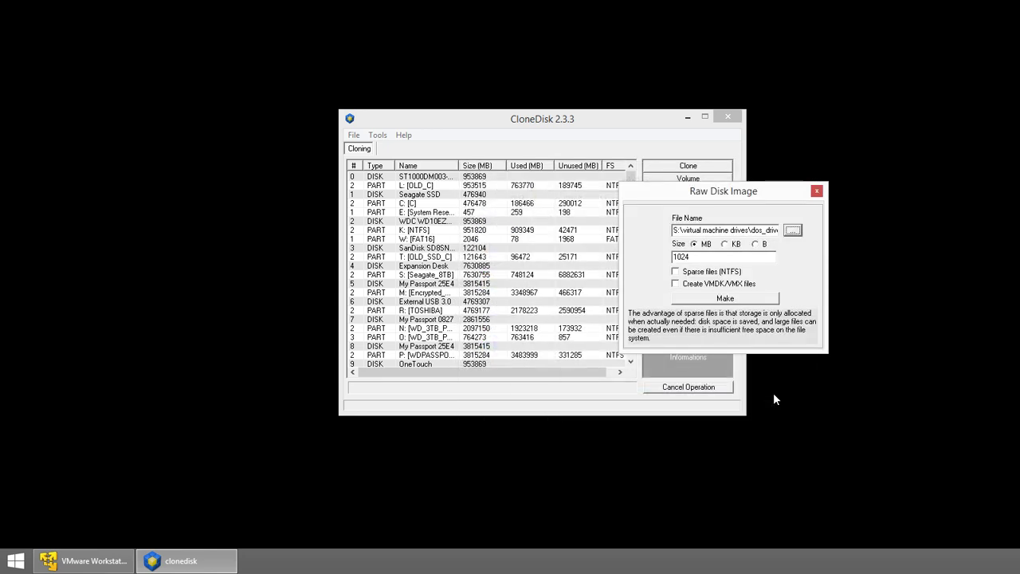
Step: Make the RAW disk image with a size of 1024 MB, without sparse or VMDK/VMX options, and close its dialog
{"action": "left_click_drag", "start_coordinate": [699, 257], "coordinate": [636, 263]}
{"action": "left_click", "coordinate": [722, 259]}
{"action": "left_click_drag", "start_coordinate": [706, 258], "coordinate": [661, 260]}
{"action": "left_click", "coordinate": [699, 257]}
{"action": "left_click", "coordinate": [727, 299]}
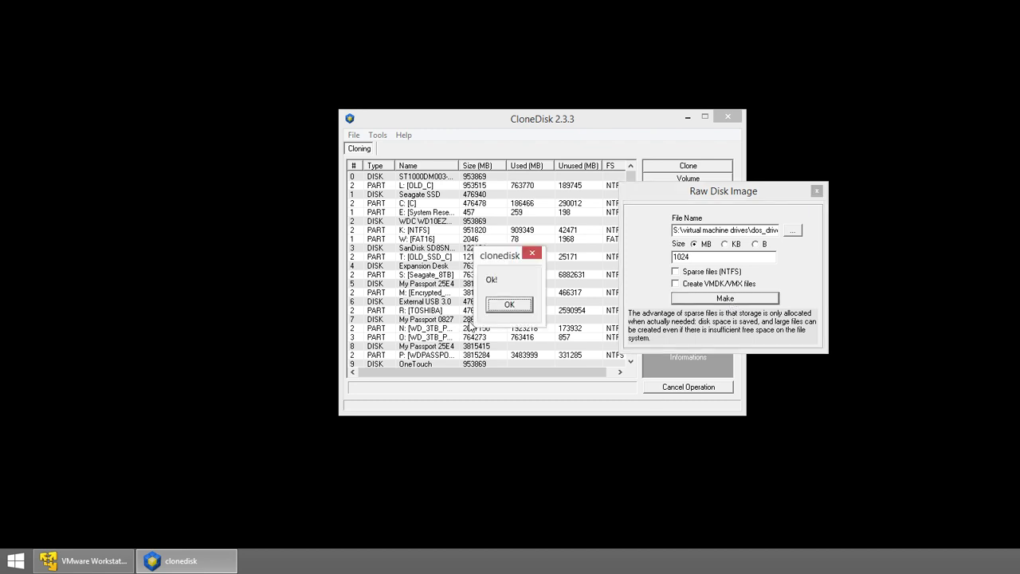
{"action": "left_click", "coordinate": [508, 305]}
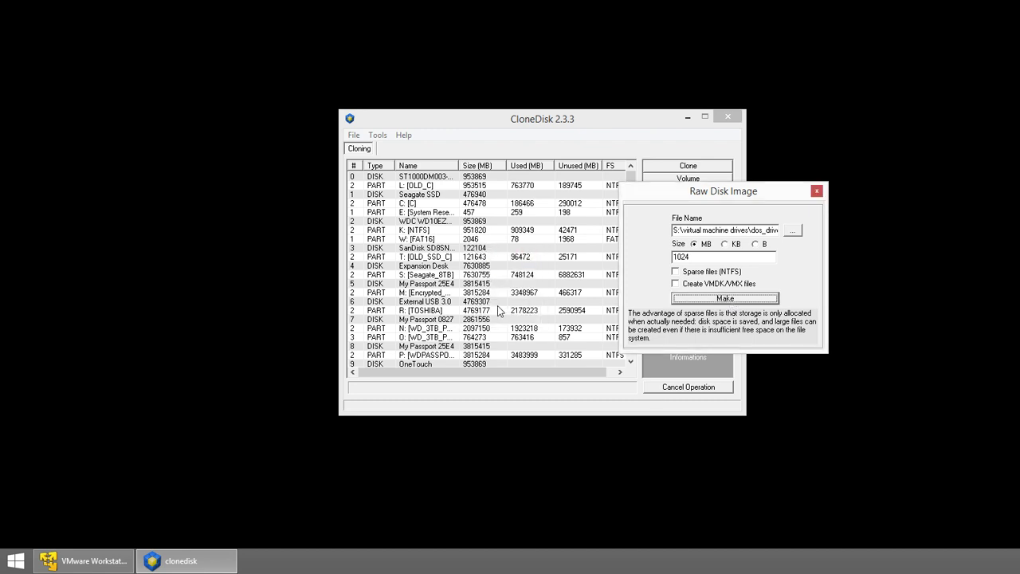
{"action": "left_click", "coordinate": [817, 192]}
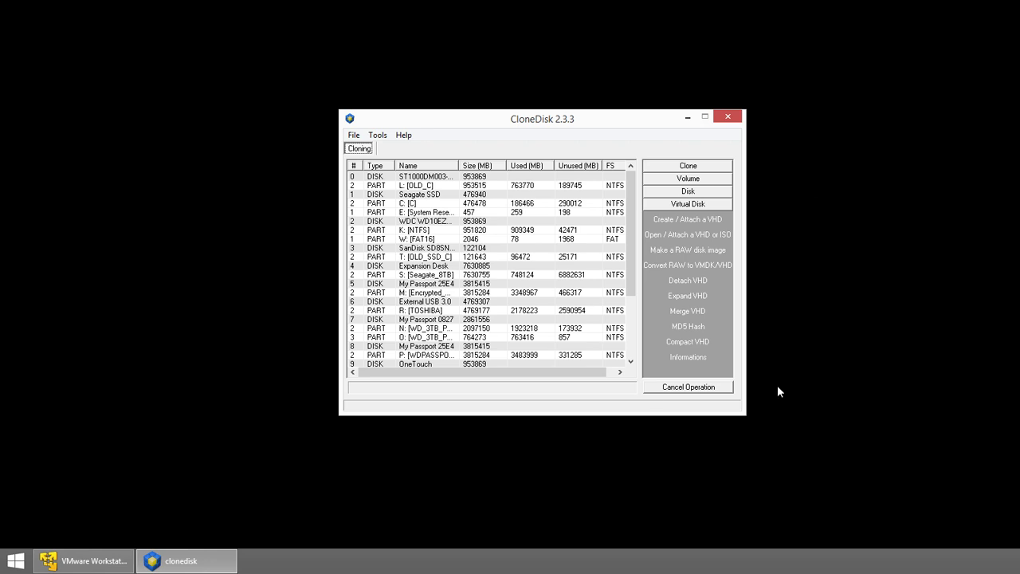
Step: Start converting a RAW image to VMDK, choosing dos_drive_copy_out.img as the source image
{"action": "left_click", "coordinate": [715, 269]}
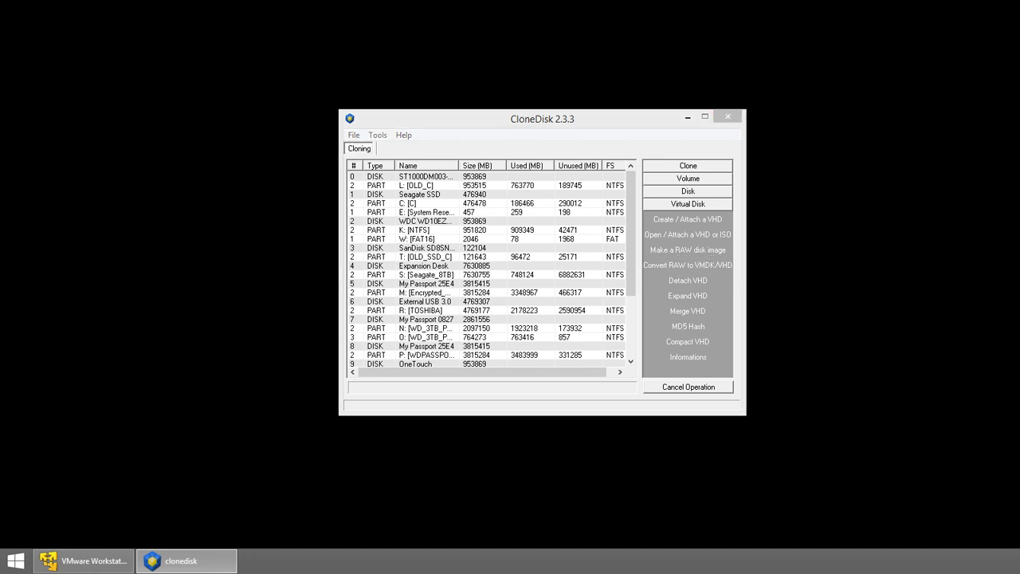
{"action": "left_click_drag", "start_coordinate": [723, 227], "coordinate": [594, 227]}
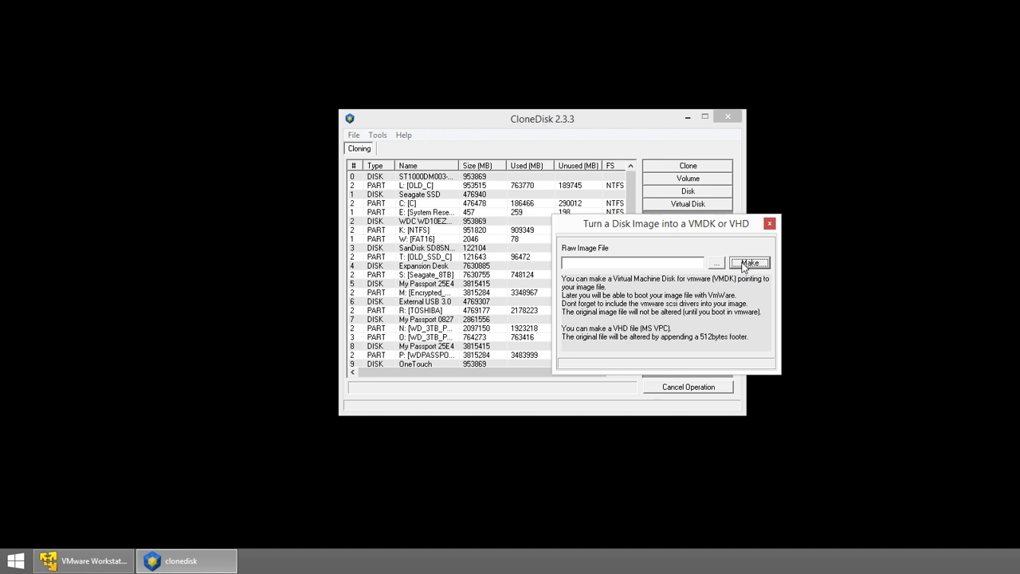
{"action": "left_click", "coordinate": [718, 264]}
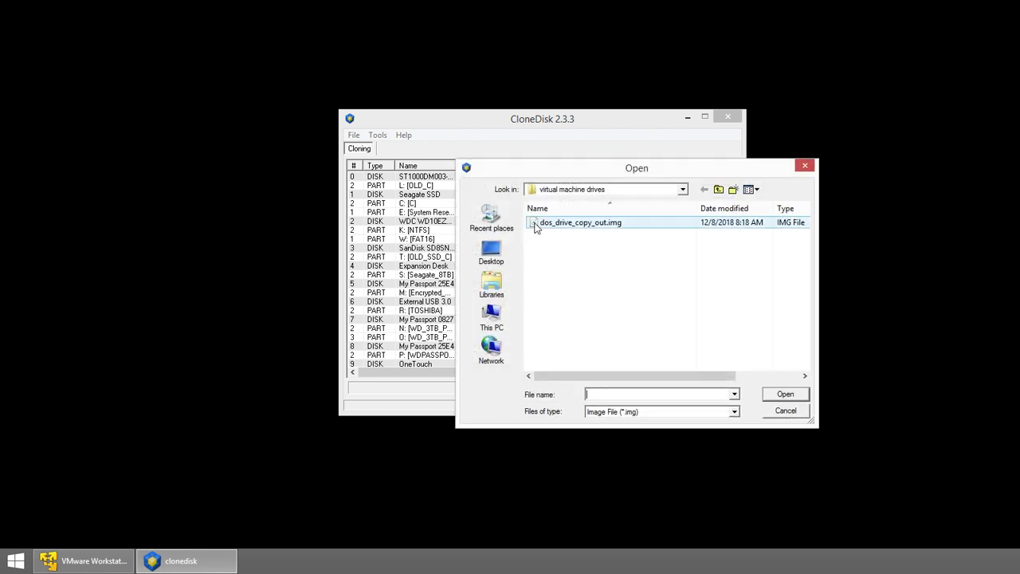
{"action": "left_click", "coordinate": [538, 224]}
{"action": "left_click", "coordinate": [786, 396]}
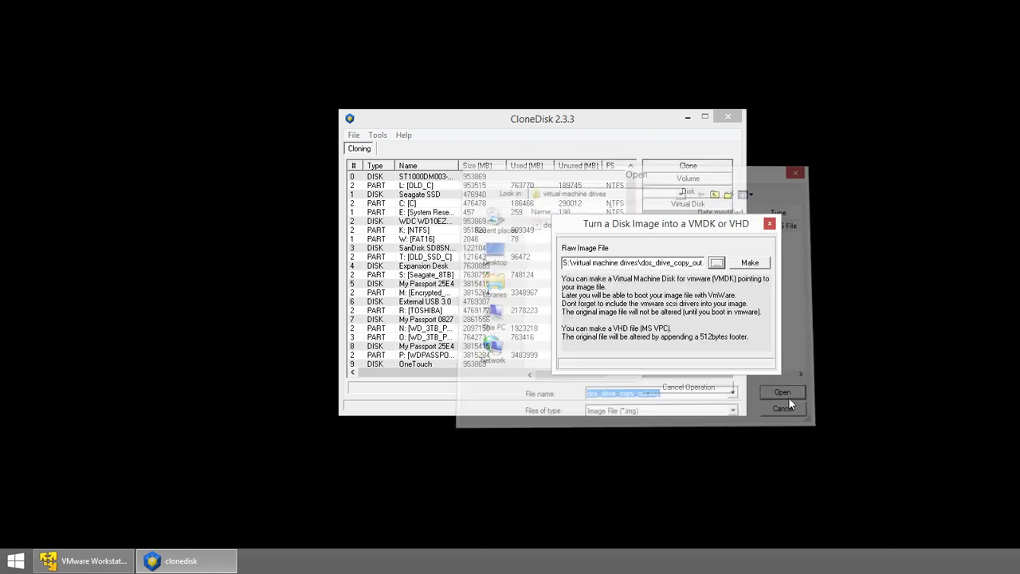
Step: Make the VMware disk file dos_drive_copy_out.img.vmdk beside the image in the virtual machine drives folder and close the conversion dialog
{"action": "left_click", "coordinate": [750, 264]}
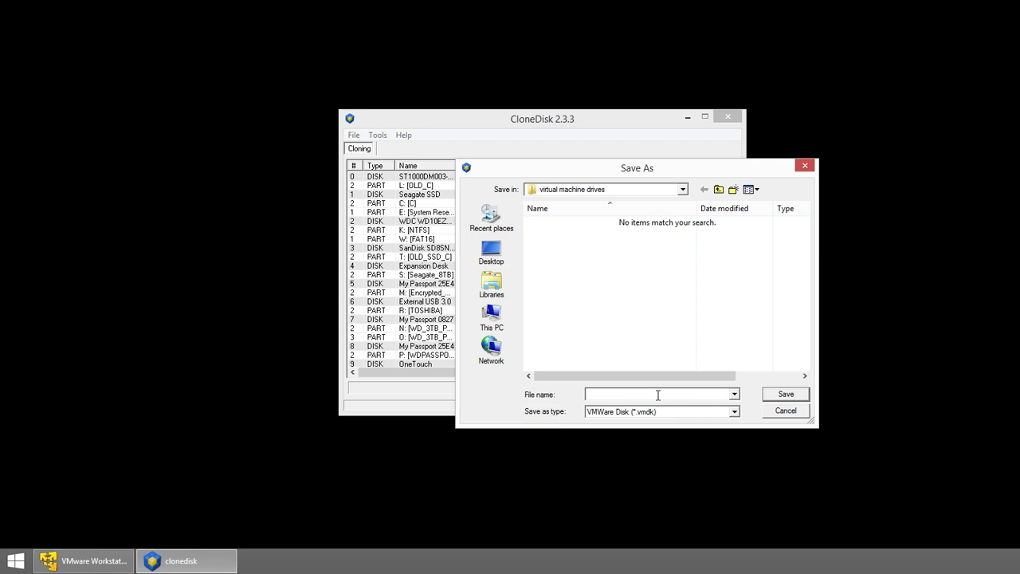
{"action": "type", "text": "*.*"}
{"action": "key", "text": "Return"}
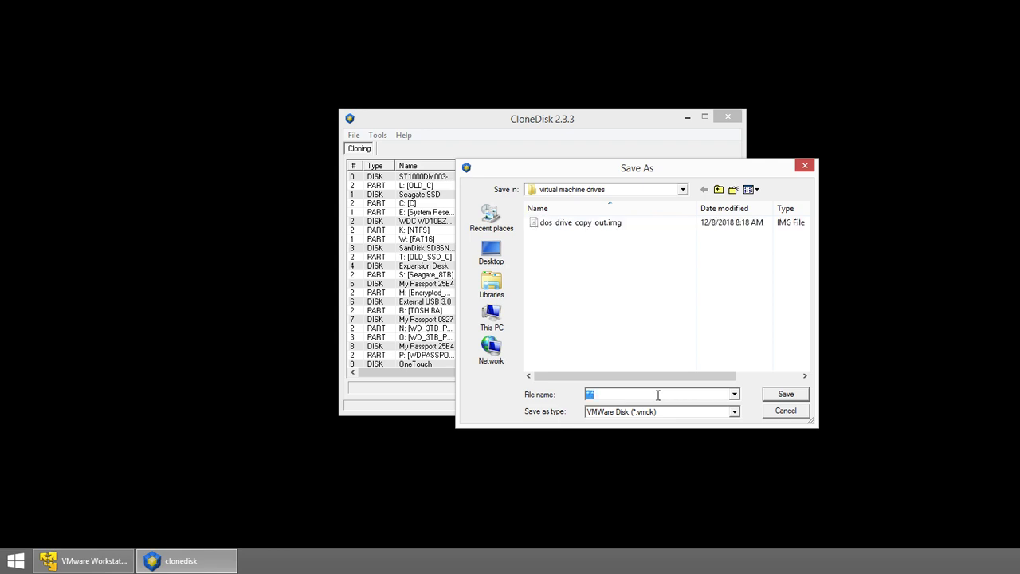
{"action": "left_click", "coordinate": [591, 225]}
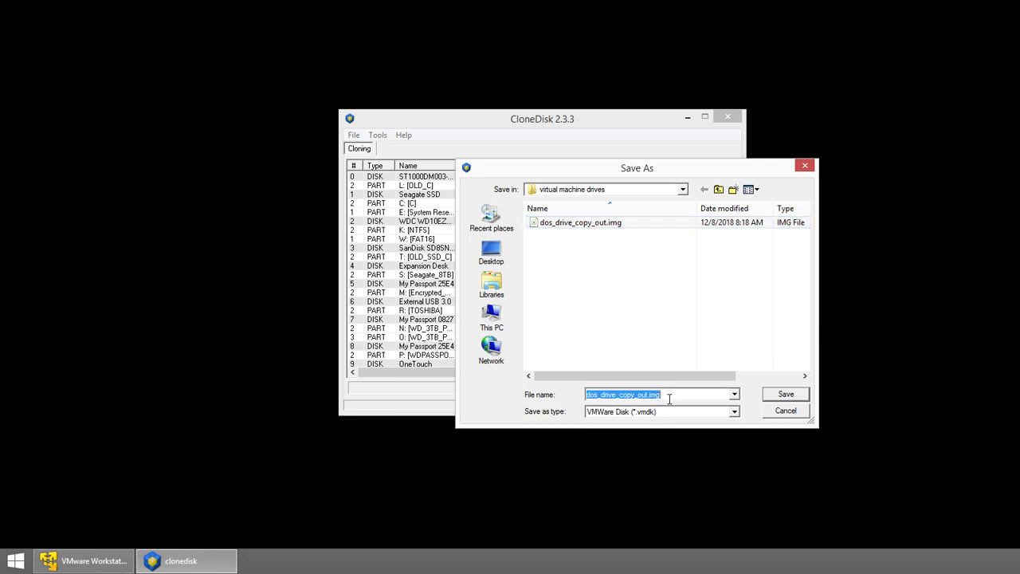
{"action": "left_click", "coordinate": [670, 395]}
{"action": "left_click", "coordinate": [670, 394]}
{"action": "type", "text": "."}
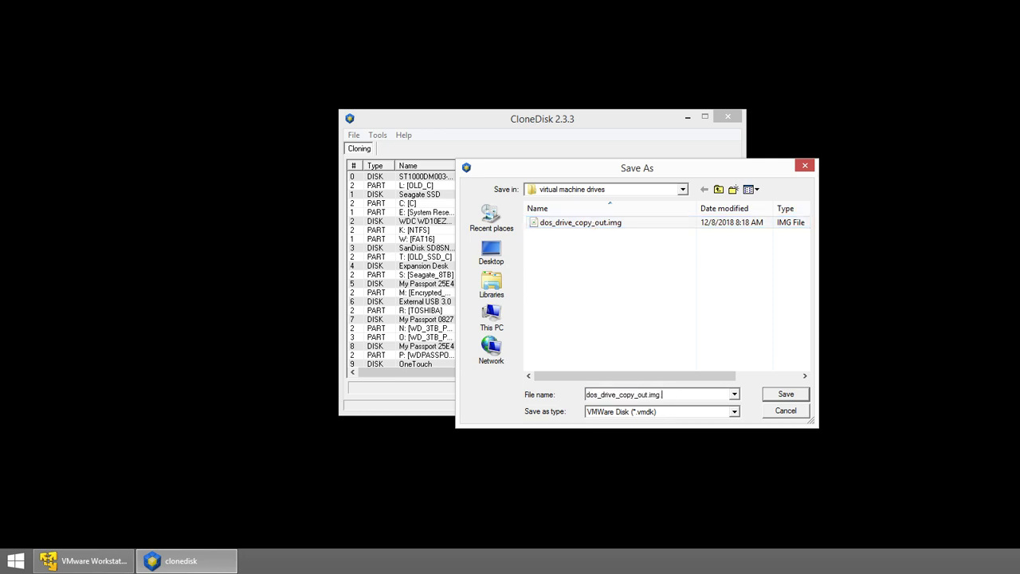
{"action": "type", "text": "vmdk"}
{"action": "left_click", "coordinate": [778, 394]}
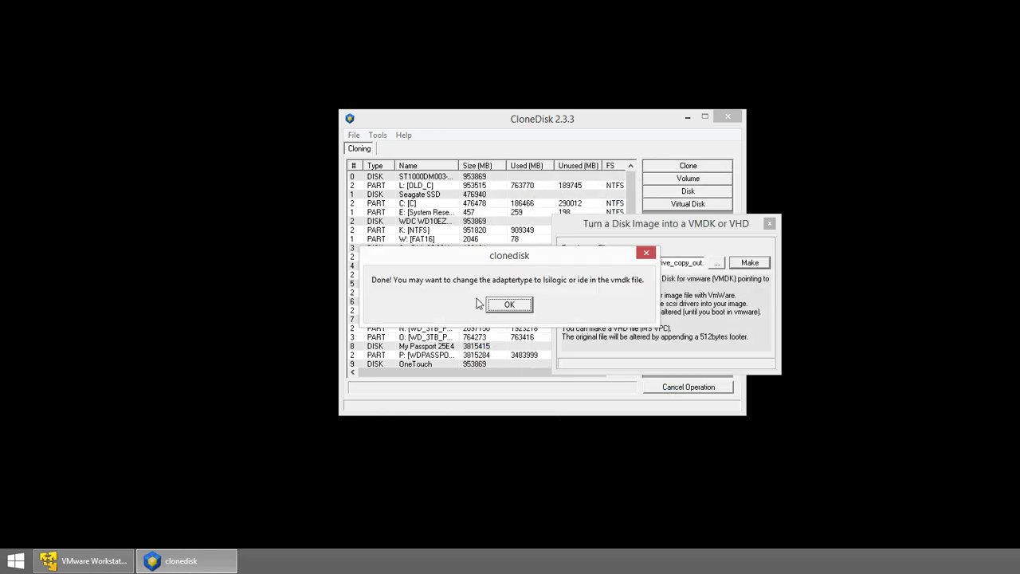
{"action": "left_click", "coordinate": [504, 305]}
{"action": "left_click", "coordinate": [770, 224]}
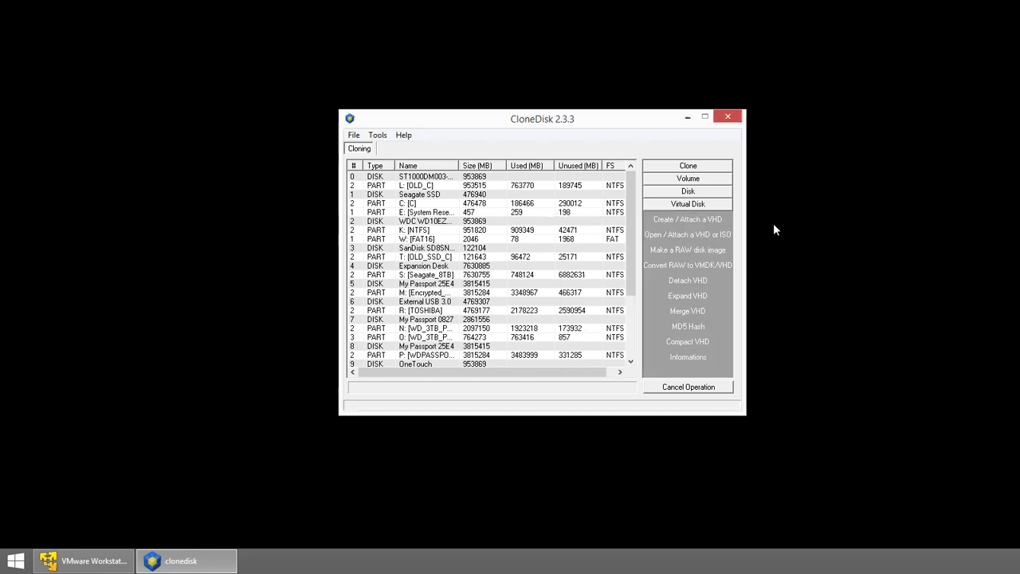
Step: Close CloneDisk, switch to VMware Workstation Player and open the settings of the DR-DOS 6.0 virtual machine
{"action": "left_click", "coordinate": [728, 117]}
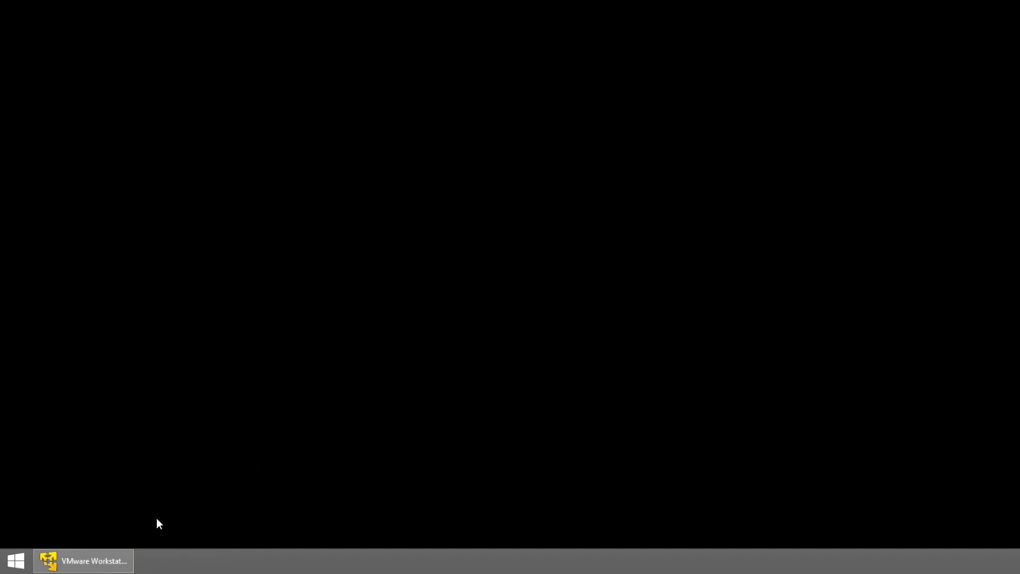
{"action": "left_click", "coordinate": [111, 561]}
{"action": "left_click_drag", "start_coordinate": [346, 72], "coordinate": [611, 82]}
{"action": "left_click", "coordinate": [373, 159]}
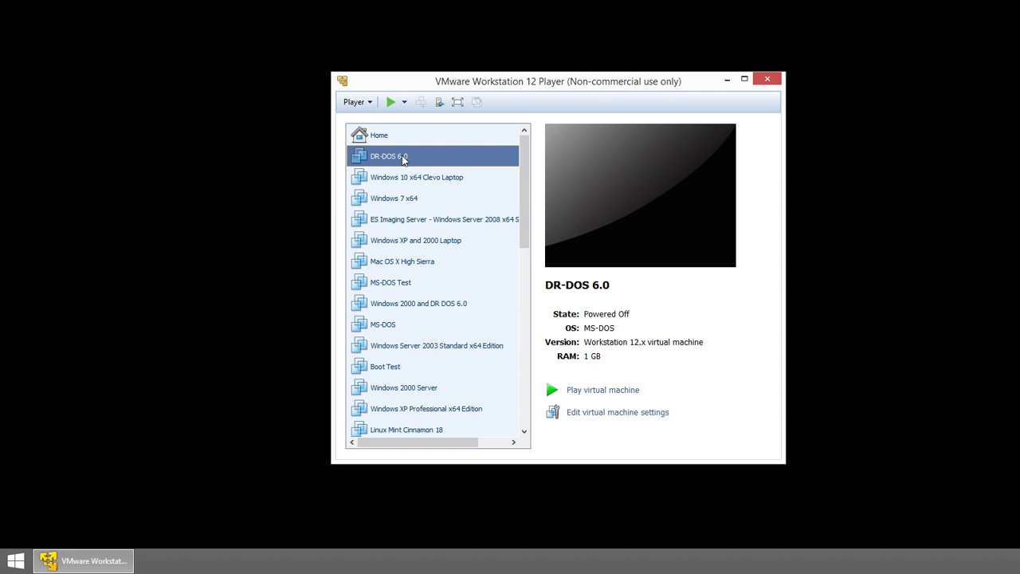
{"action": "left_click", "coordinate": [640, 413]}
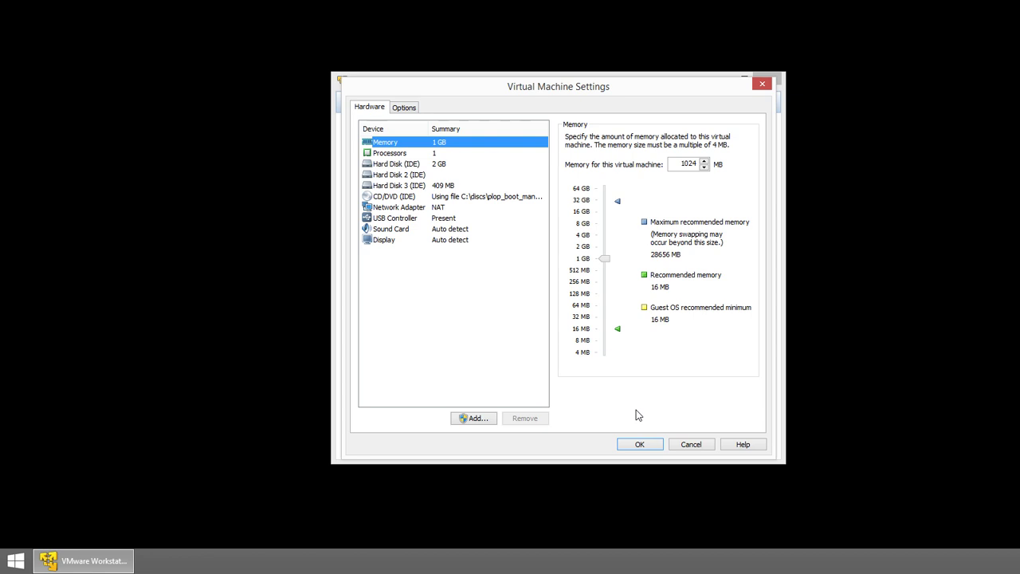
Step: Remove Hard Disk 2 (IDE), which points to fat_raw.vmdk, from the virtual machine's hardware
{"action": "left_click", "coordinate": [406, 176]}
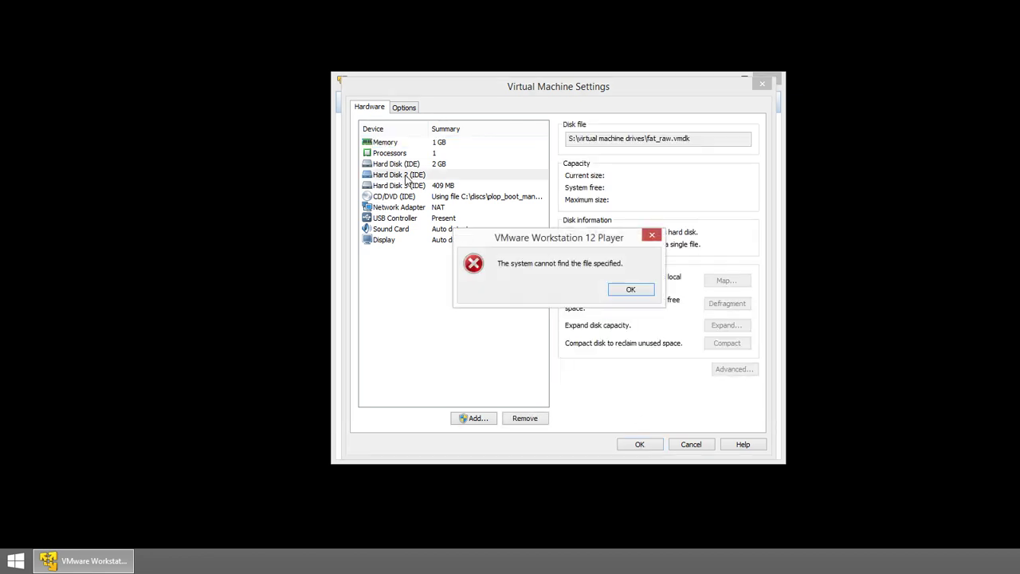
{"action": "left_click", "coordinate": [631, 289]}
{"action": "left_click", "coordinate": [525, 418]}
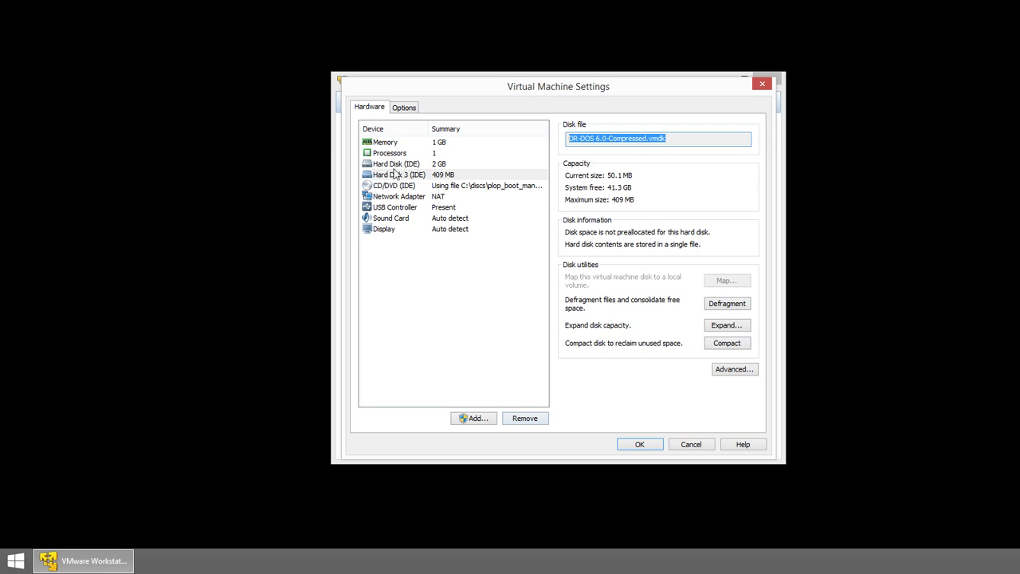
Step: Start adding an IDE hard disk to the virtual machine that uses an existing virtual disk
{"action": "left_click", "coordinate": [472, 417]}
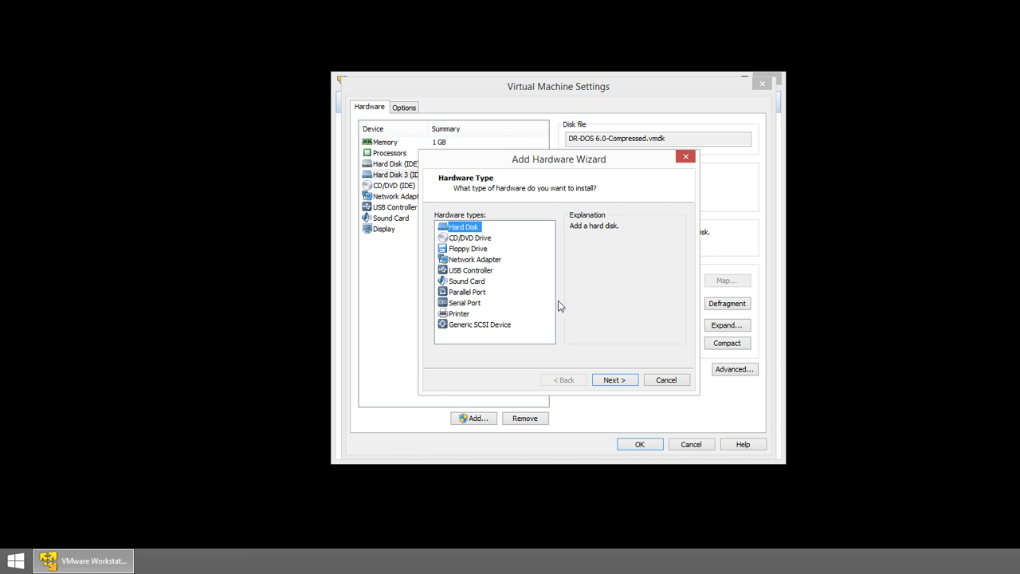
{"action": "left_click", "coordinate": [616, 381]}
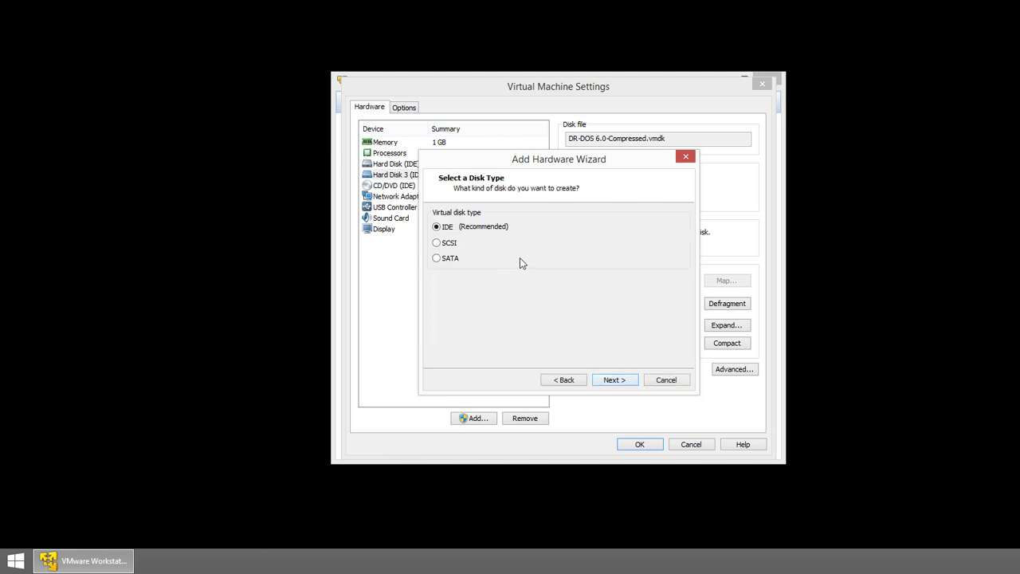
{"action": "left_click", "coordinate": [613, 381]}
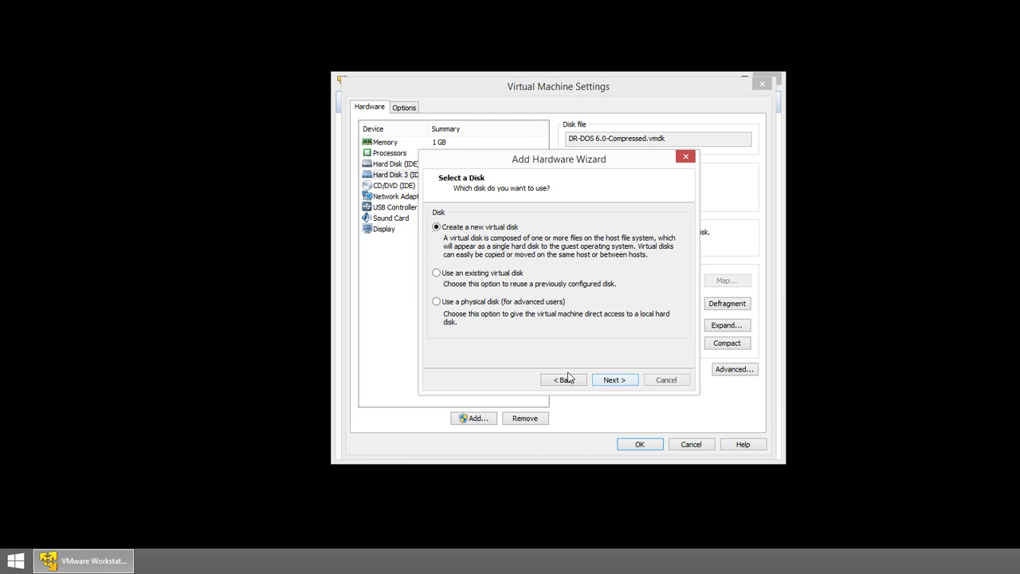
{"action": "left_click", "coordinate": [452, 278]}
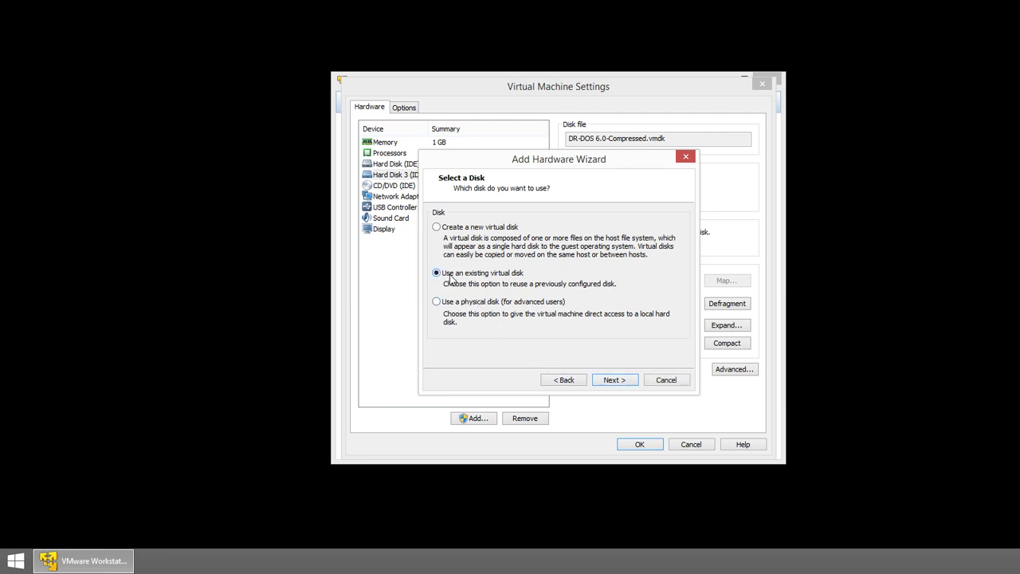
{"action": "left_click", "coordinate": [610, 380]}
Step: Choose dos_drive_copy_out.img.vmdk from the S:\virtual machine drives folder as the existing disk file
{"action": "left_click", "coordinate": [666, 260]}
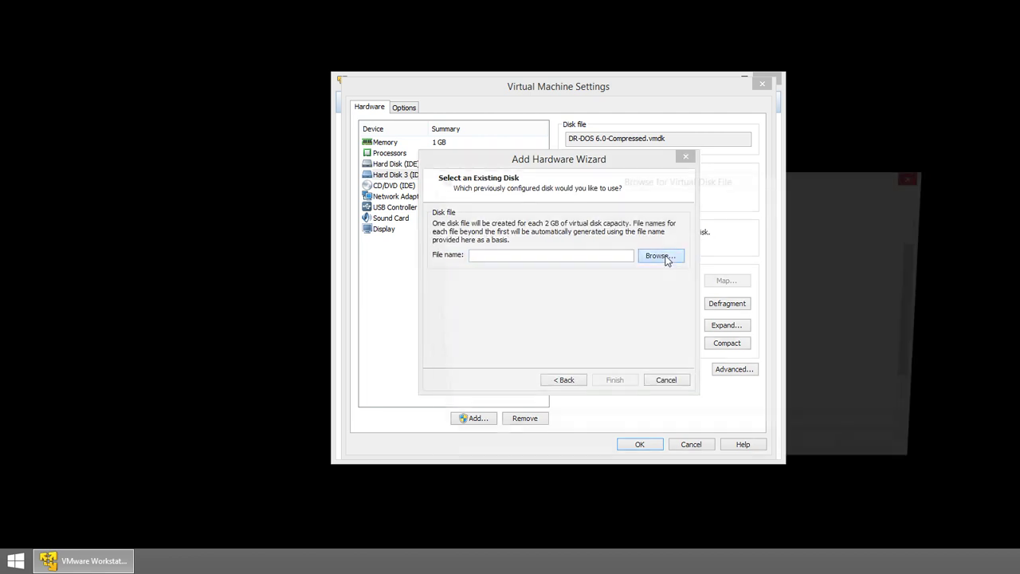
{"action": "type", "text": "s:\\"}
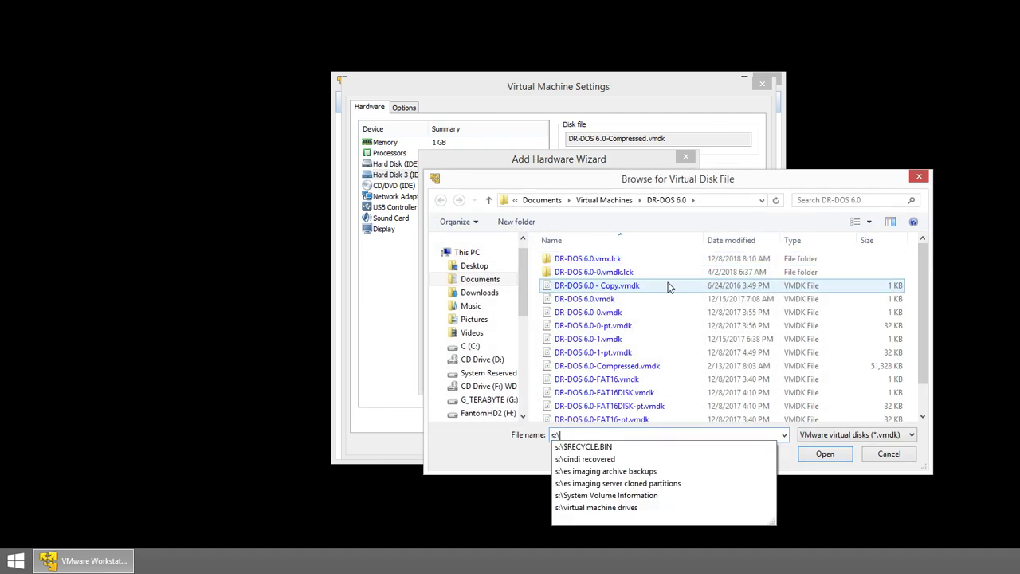
{"action": "key", "text": "Return"}
{"action": "double_click", "coordinate": [590, 332]}
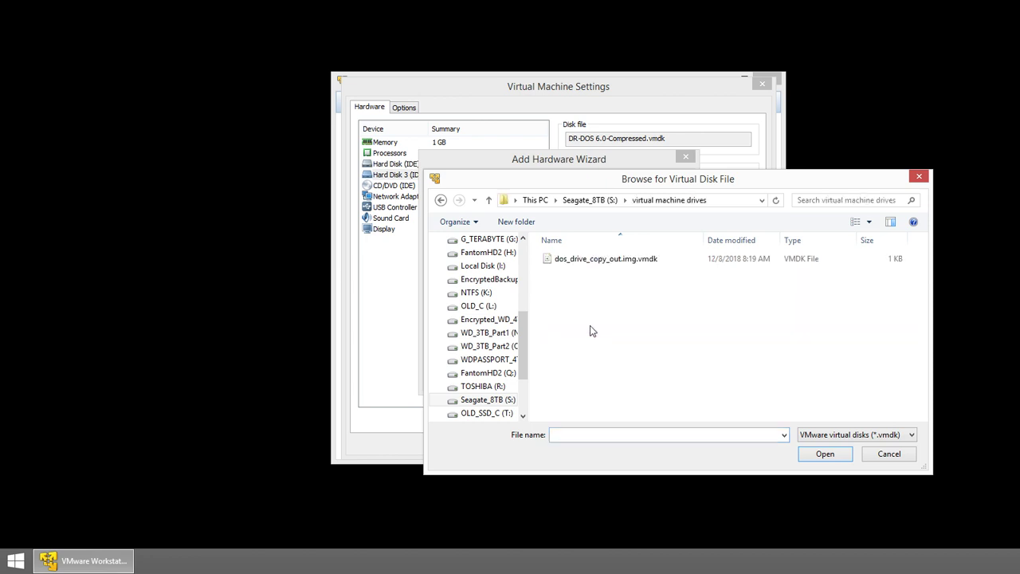
{"action": "left_click", "coordinate": [614, 260]}
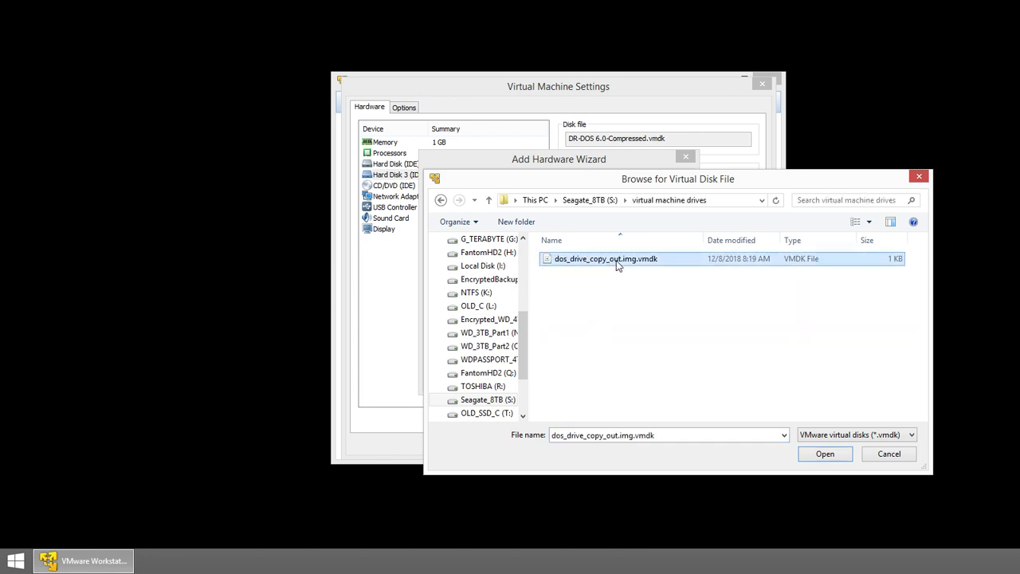
{"action": "left_click", "coordinate": [822, 460]}
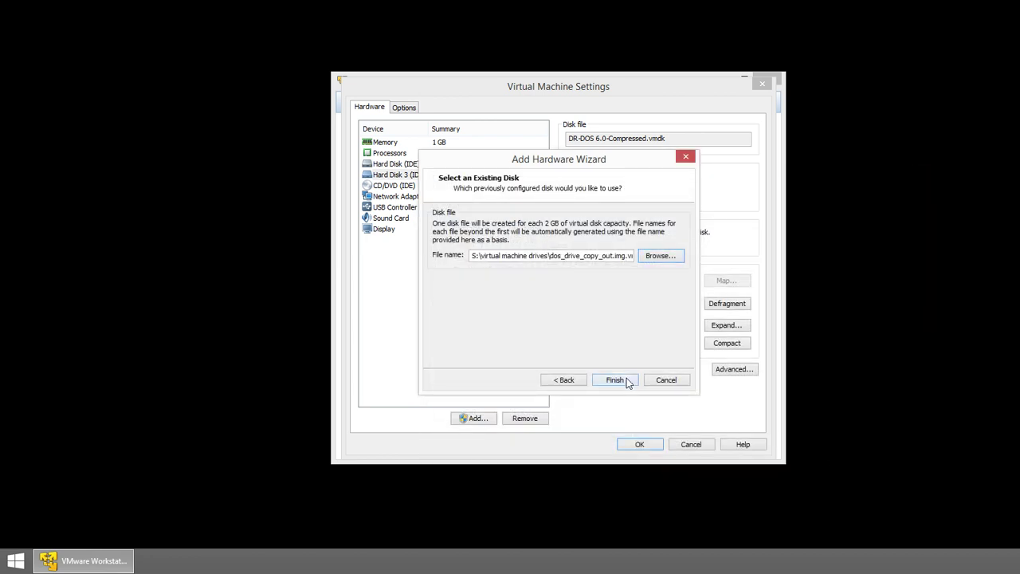
Step: Finish adding the existing disk, convert it to the newer virtual disk format and save the virtual machine settings
{"action": "left_click", "coordinate": [620, 380]}
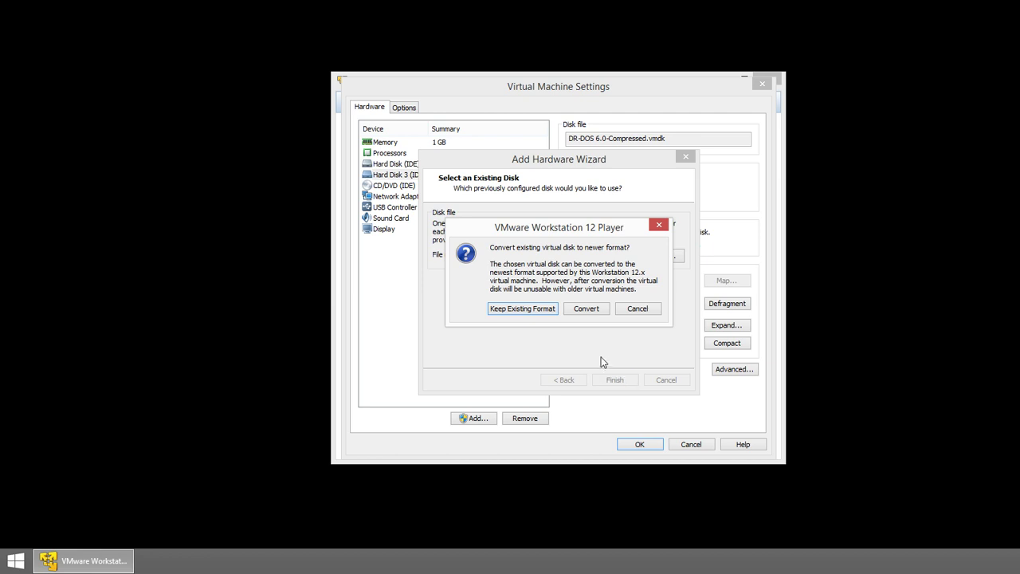
{"action": "left_click", "coordinate": [586, 309]}
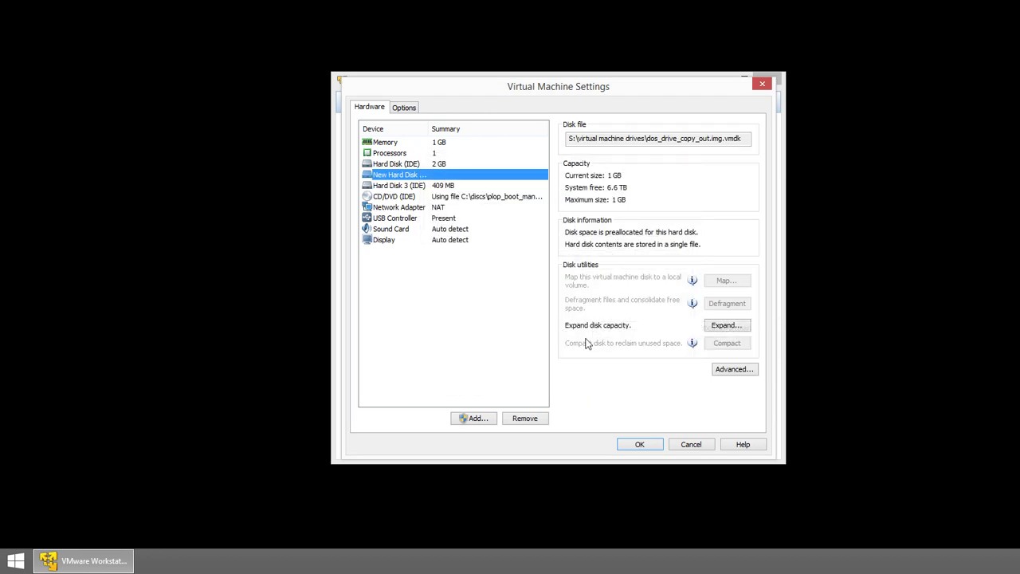
{"action": "left_click", "coordinate": [646, 447]}
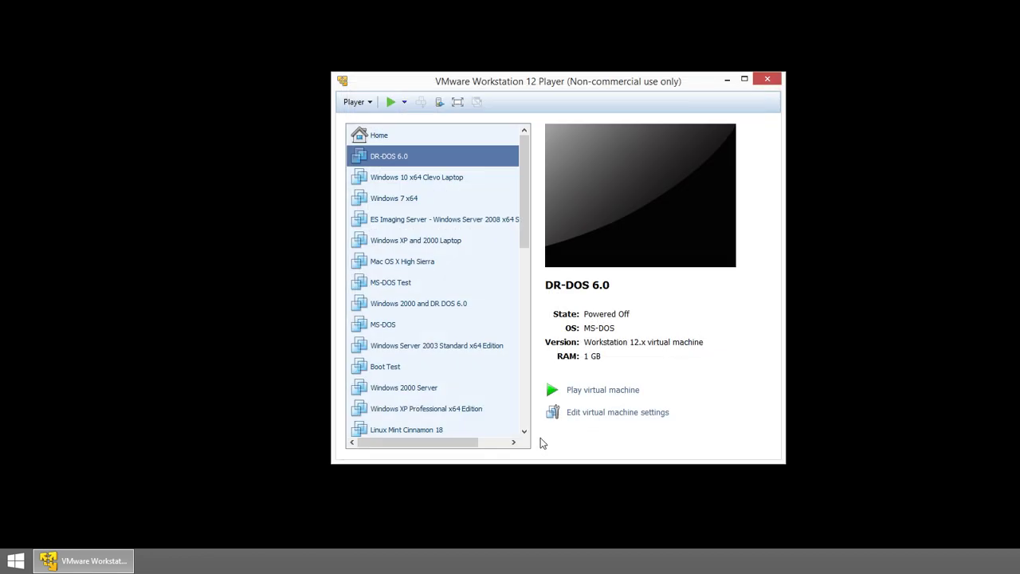
Step: Check in the DR-DOS 6.0 virtual machine settings which disk file Hard Disk 2 (IDE) uses
{"action": "left_click", "coordinate": [588, 413]}
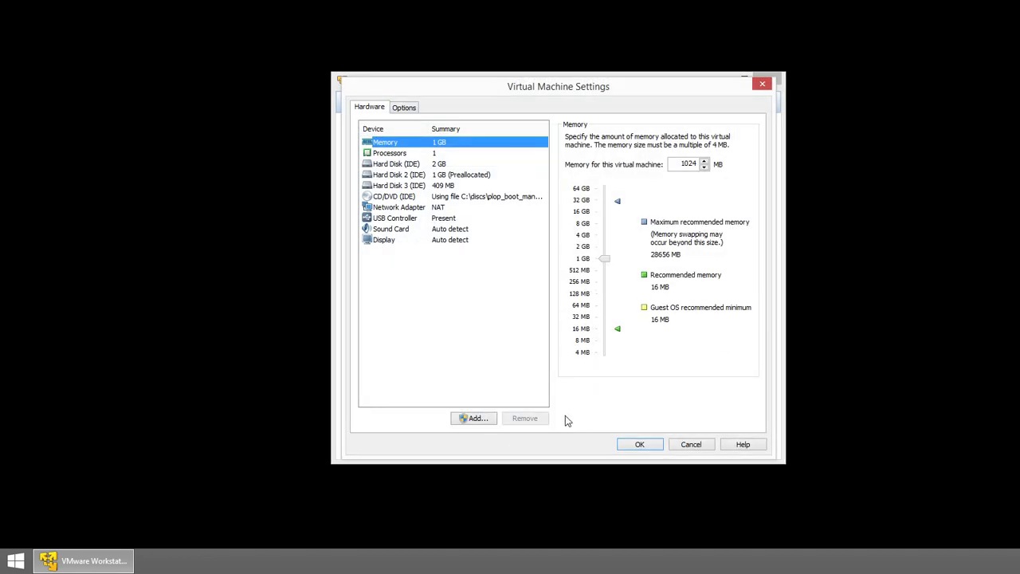
{"action": "left_click", "coordinate": [410, 175]}
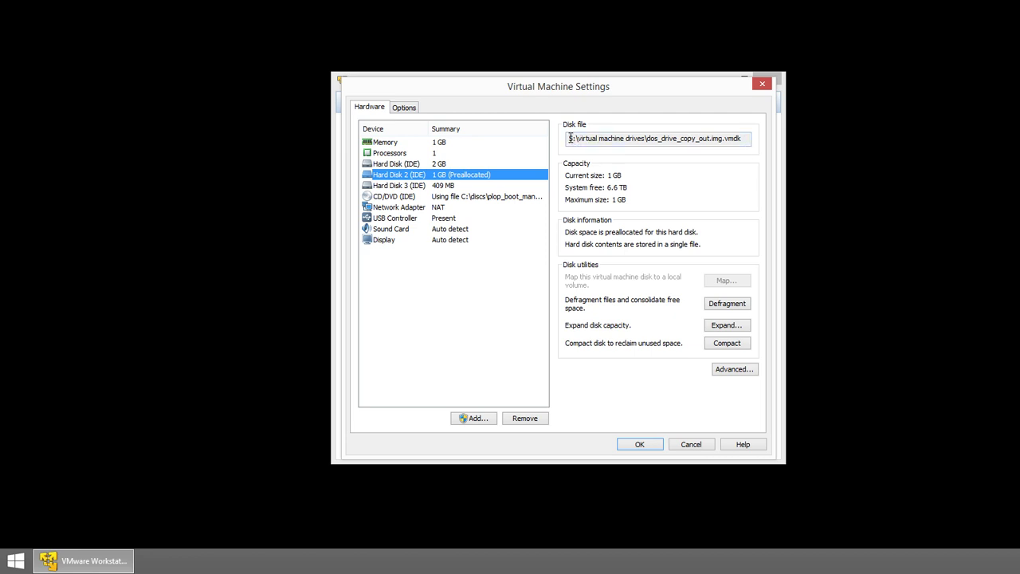
{"action": "left_click_drag", "start_coordinate": [569, 139], "coordinate": [750, 138]}
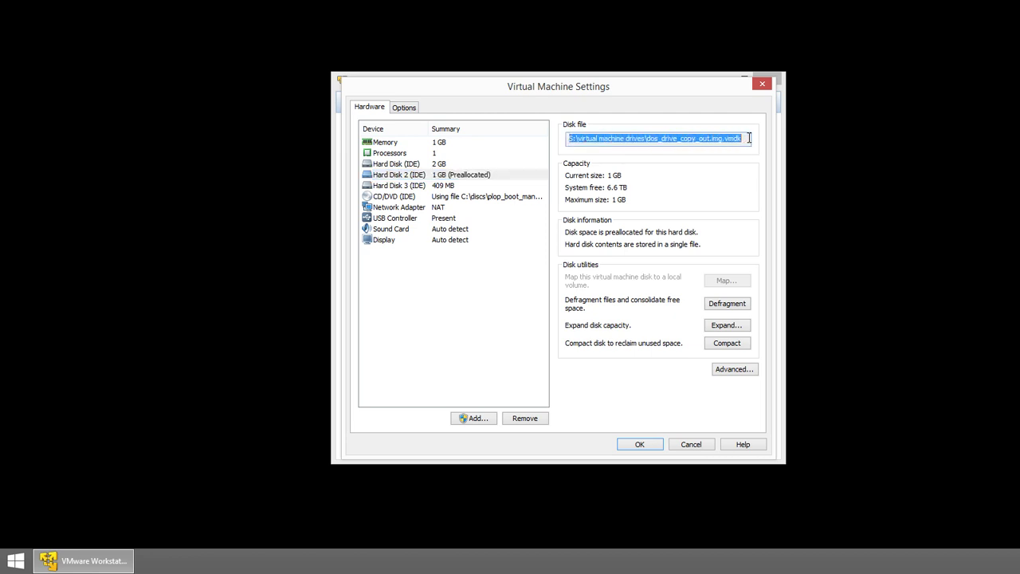
{"action": "left_click", "coordinate": [643, 445]}
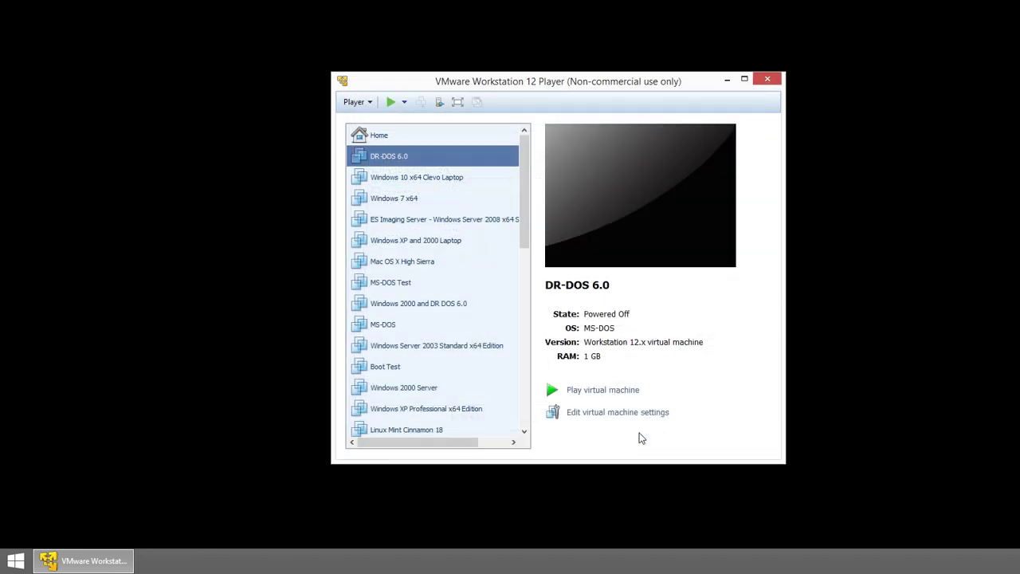
Step: Start the DR-DOS 6.0 virtual machine and boot it from the hard drive through the boot menu
{"action": "left_click", "coordinate": [592, 390]}
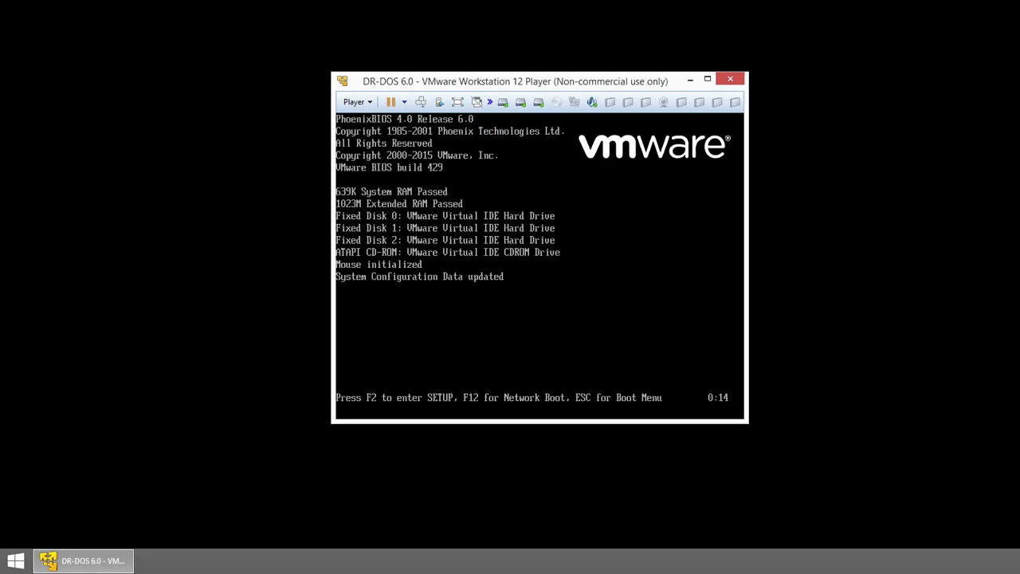
{"action": "key", "text": "Escape"}
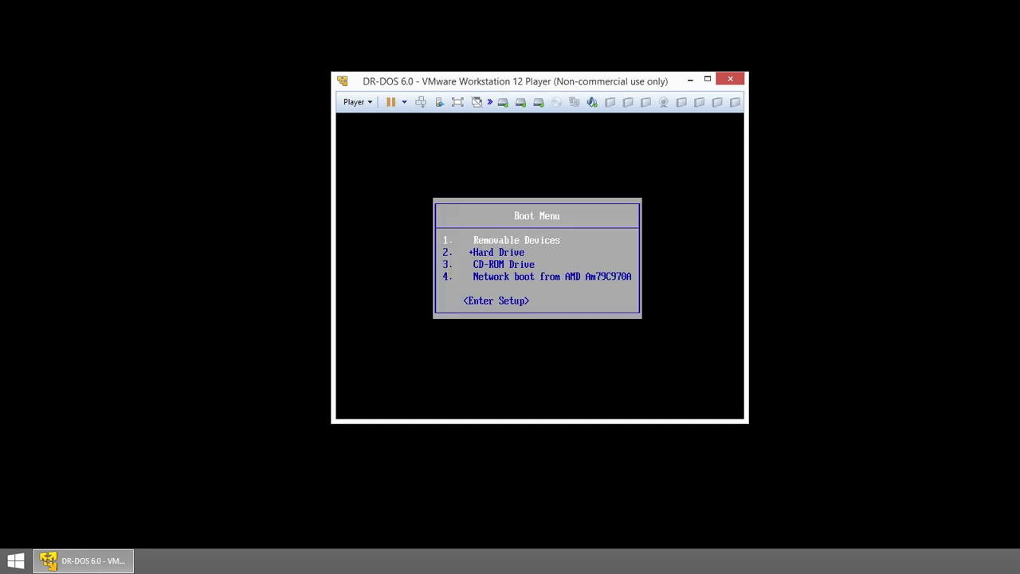
{"action": "key", "text": "Down"}
{"action": "key", "text": "Return"}
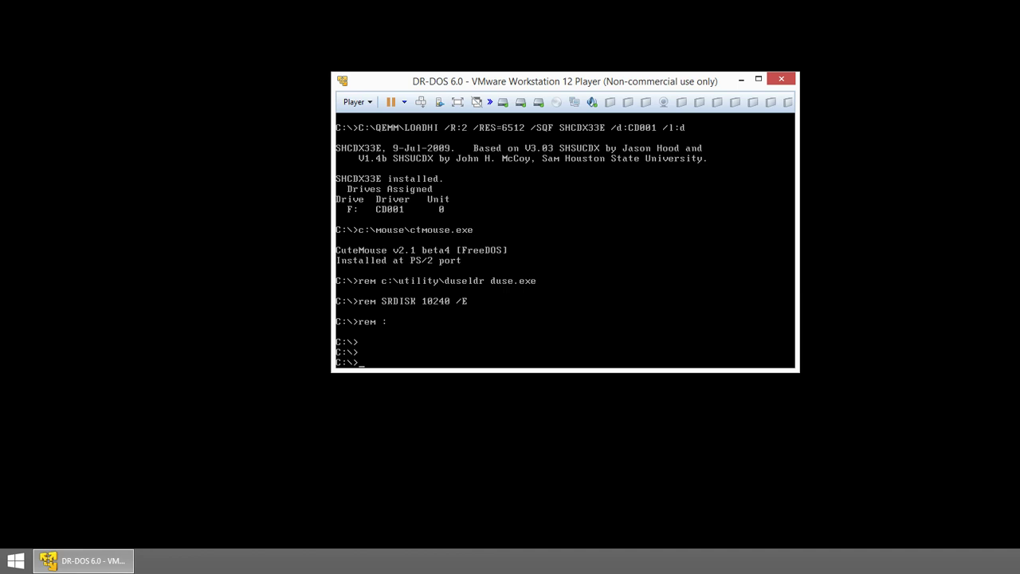
Step: List the directory of drive D:
{"action": "type", "text": "d:"}
{"action": "key", "text": "Return"}
{"action": "type", "text": "di"}
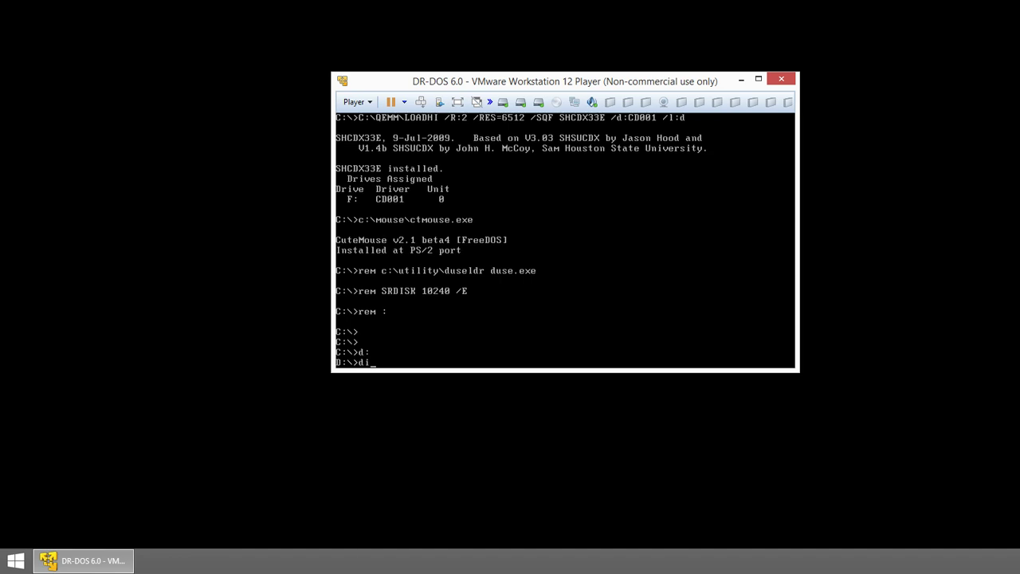
{"action": "type", "text": "r"}
{"action": "key", "text": "Return"}
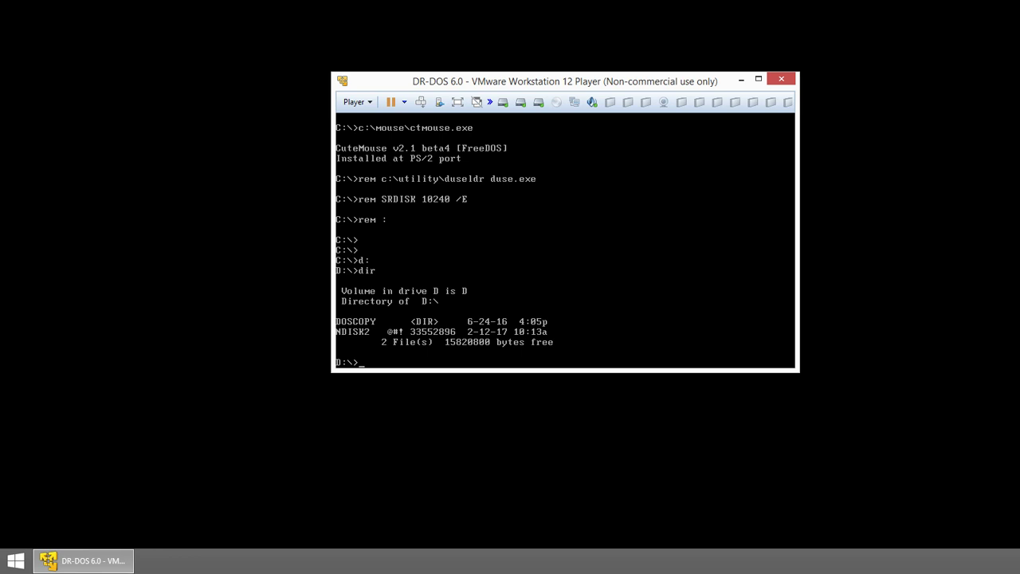
Step: Run fdisk from drive C:, decline initializing the disk that has no boot sector id, and switch to the 3rd hard disk
{"action": "type", "text": "c:"}
{"action": "key", "text": "Return"}
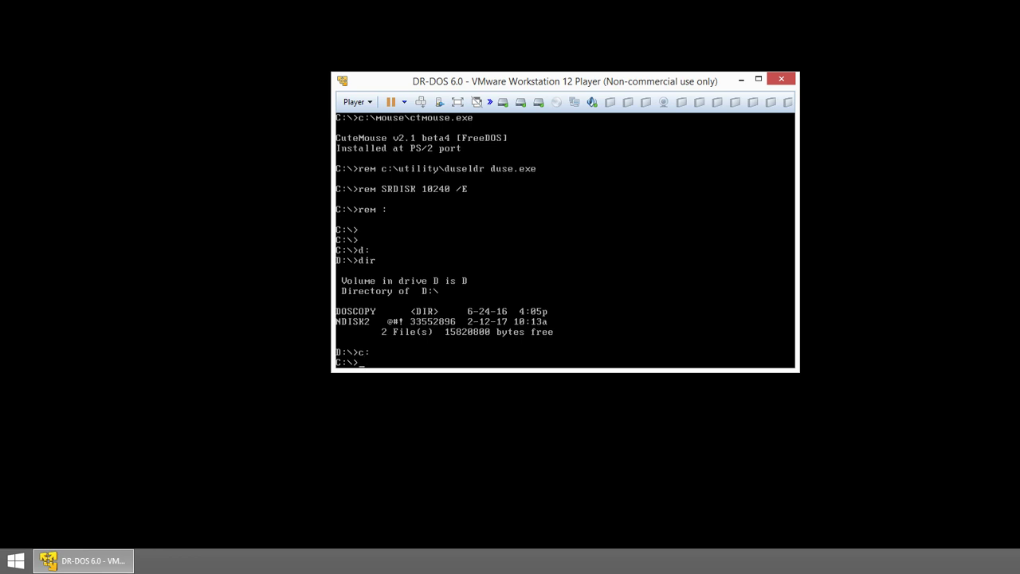
{"action": "type", "text": "fdisk"}
{"action": "key", "text": "Return"}
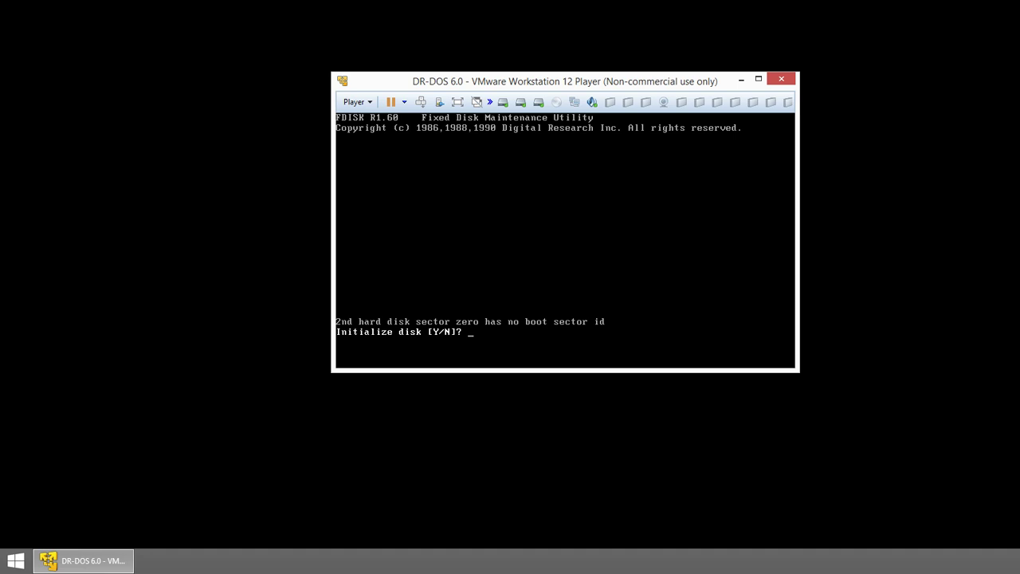
{"action": "key", "text": "n"}
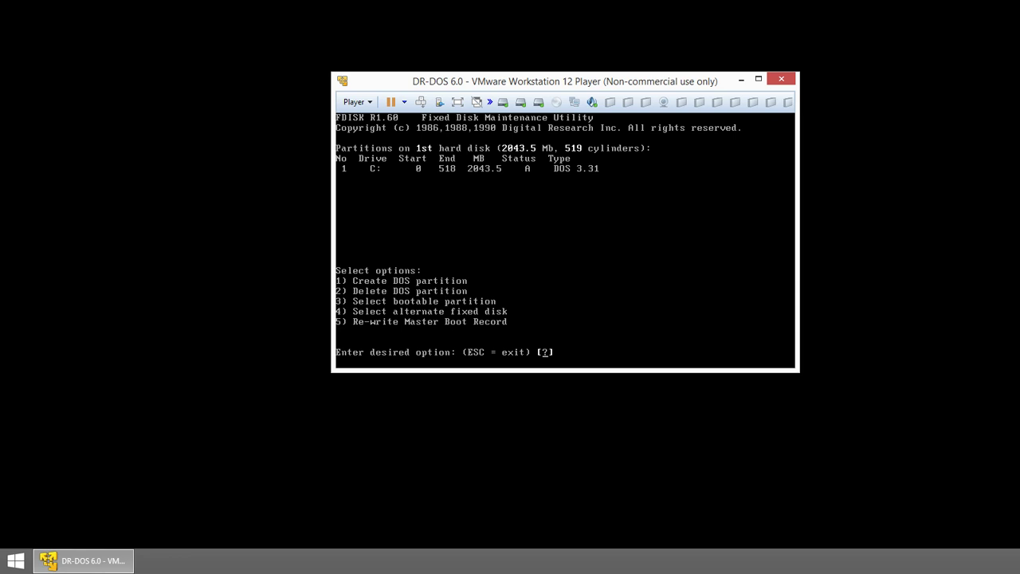
{"action": "key", "text": "4"}
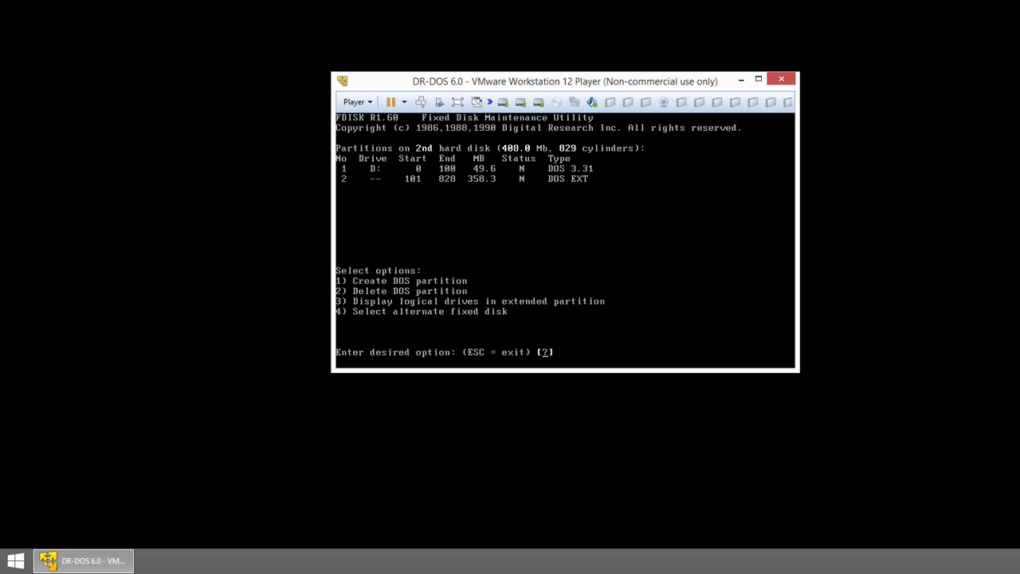
{"action": "key", "text": "4"}
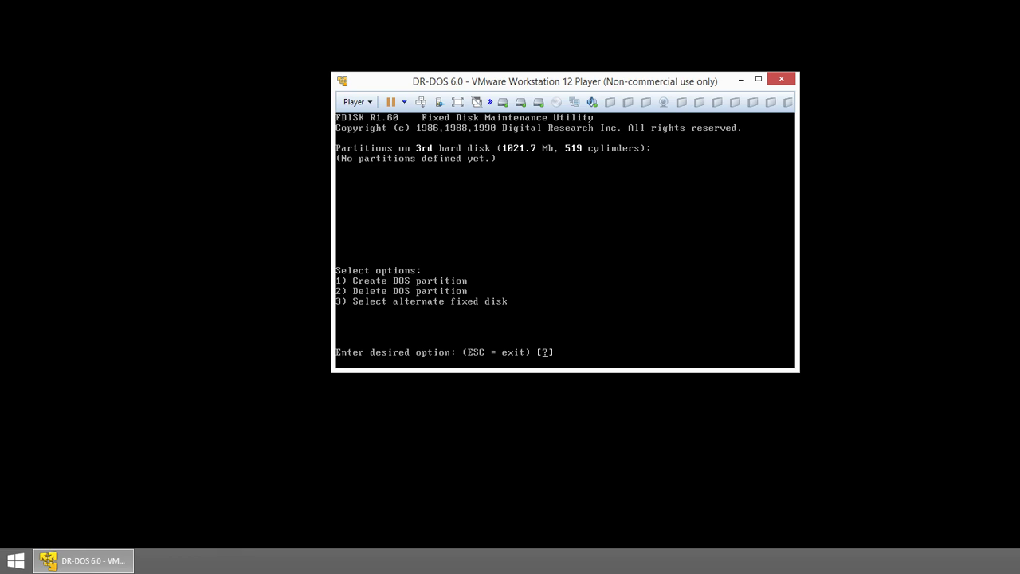
Step: Create a primary DOS partition on cylinders 0 - 518 with the label EXPORTDISK, then exit FDISK and reload the operating system
{"action": "key", "text": "1"}
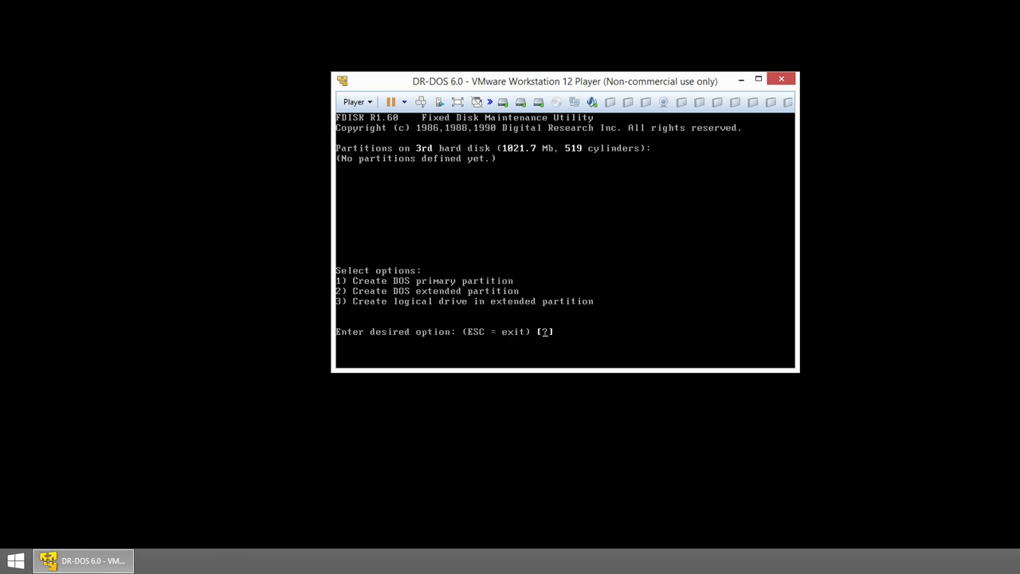
{"action": "key", "text": "1"}
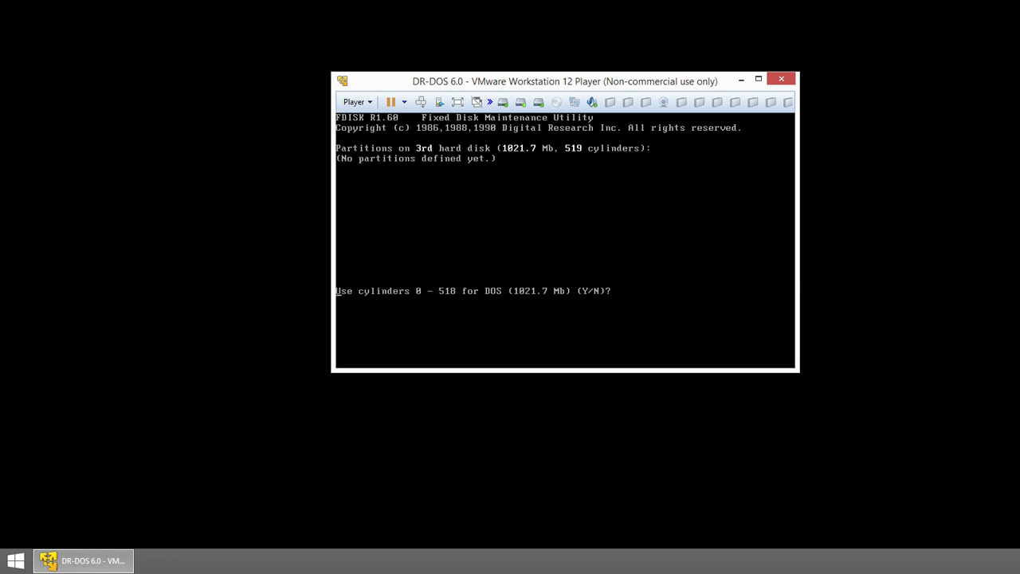
{"action": "key", "text": "y"}
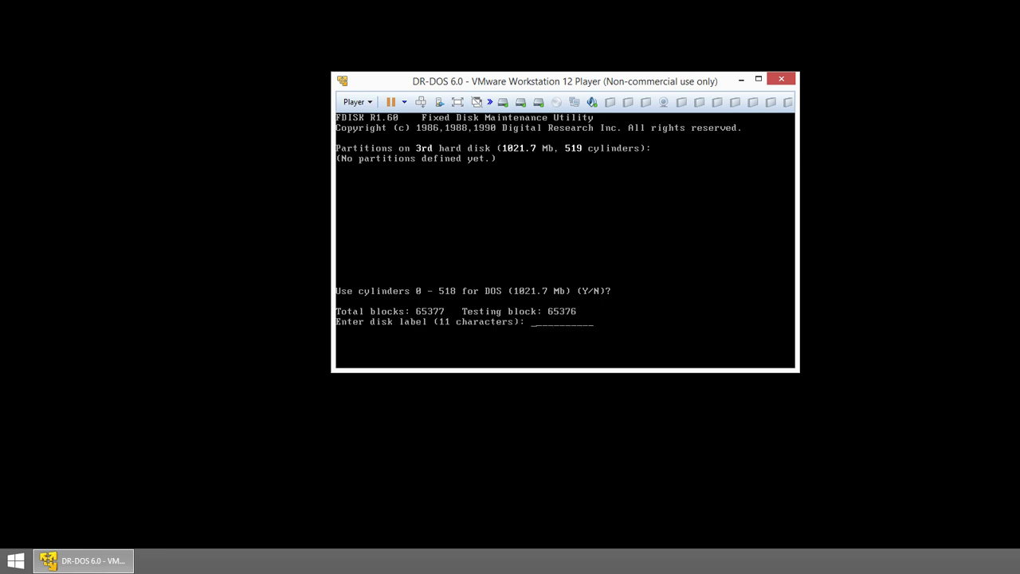
{"action": "type", "text": "DRDOSDATA"}
{"action": "key", "text": "Return"}
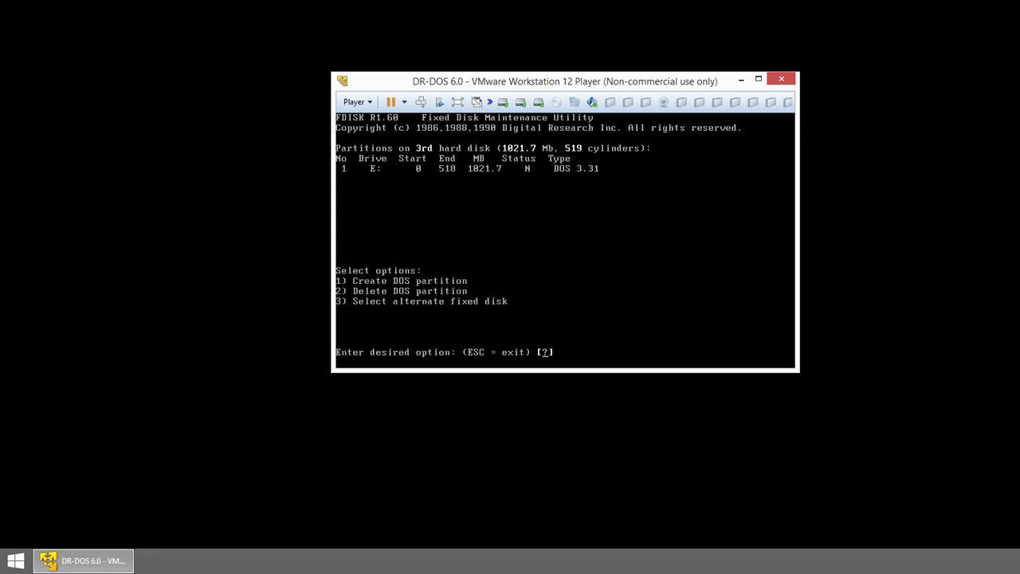
{"action": "key", "text": "Escape"}
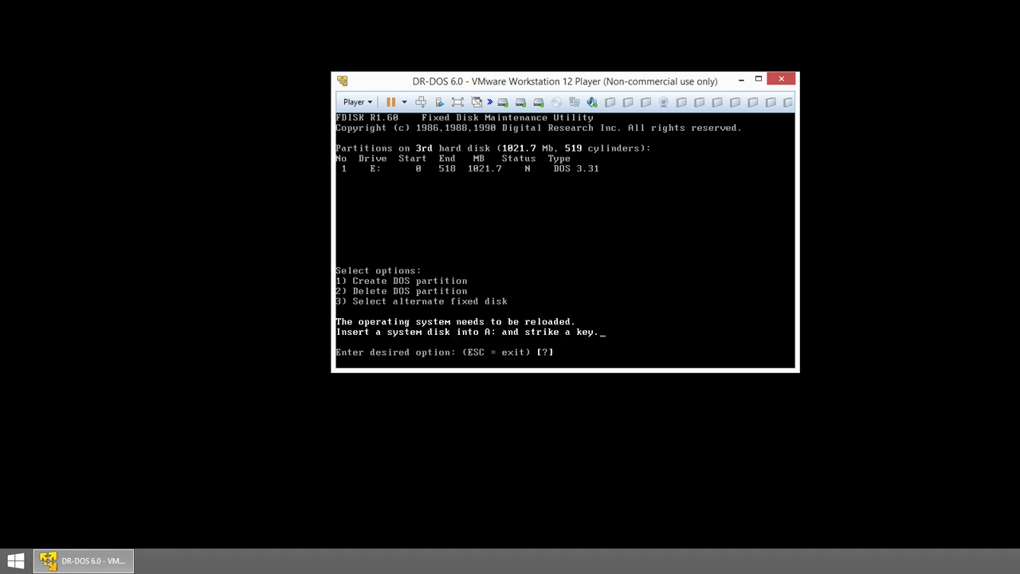
{"action": "key", "text": "Return"}
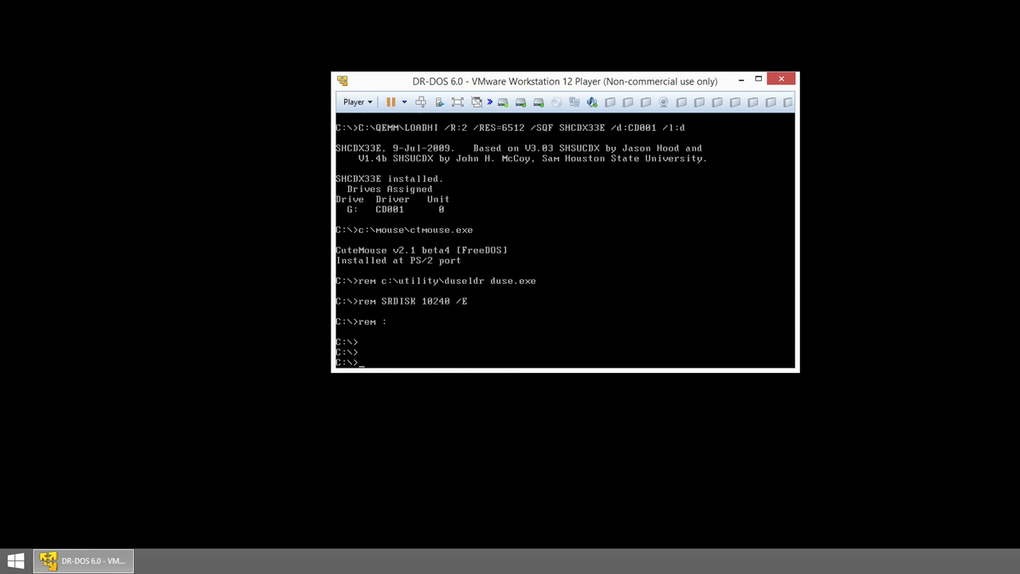
Step: List the directory of the new drive E:
{"action": "type", "text": "e:"}
{"action": "key", "text": "Return"}
{"action": "type", "text": "dir"}
{"action": "key", "text": "Return"}
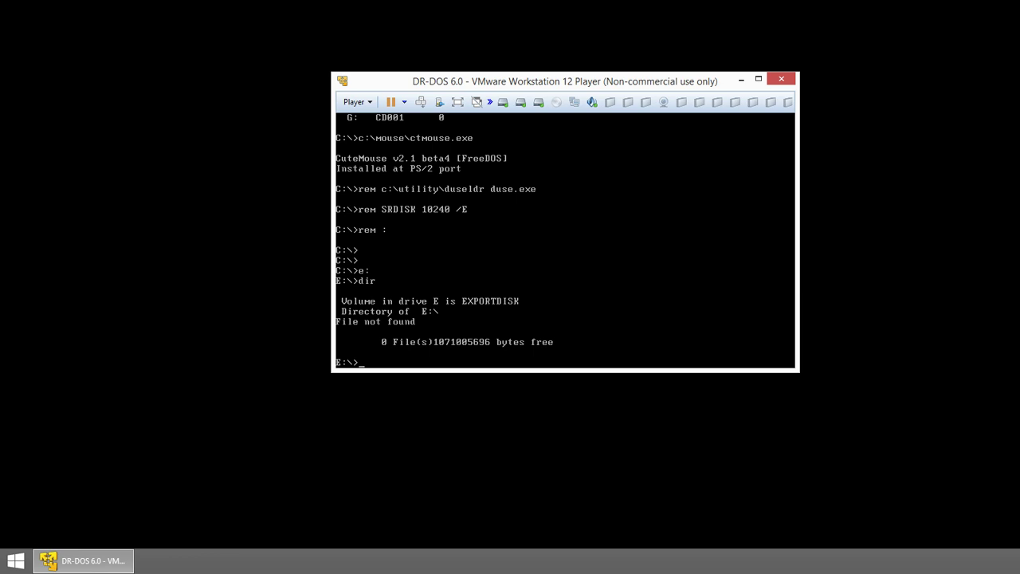
Step: List the root directory of drive C: and the contents of its MM directory
{"action": "type", "text": "c:"}
{"action": "key", "text": "Return"}
{"action": "type", "text": "dir"}
{"action": "key", "text": "Return"}
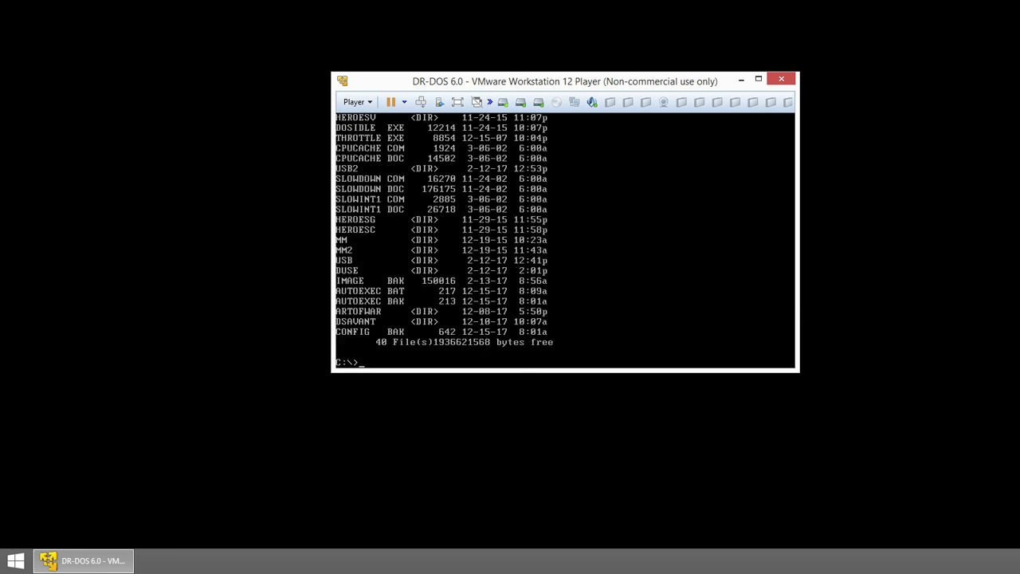
{"action": "type", "text": "cd mm"}
{"action": "key", "text": "Return"}
{"action": "type", "text": "dir"}
{"action": "key", "text": "Return"}
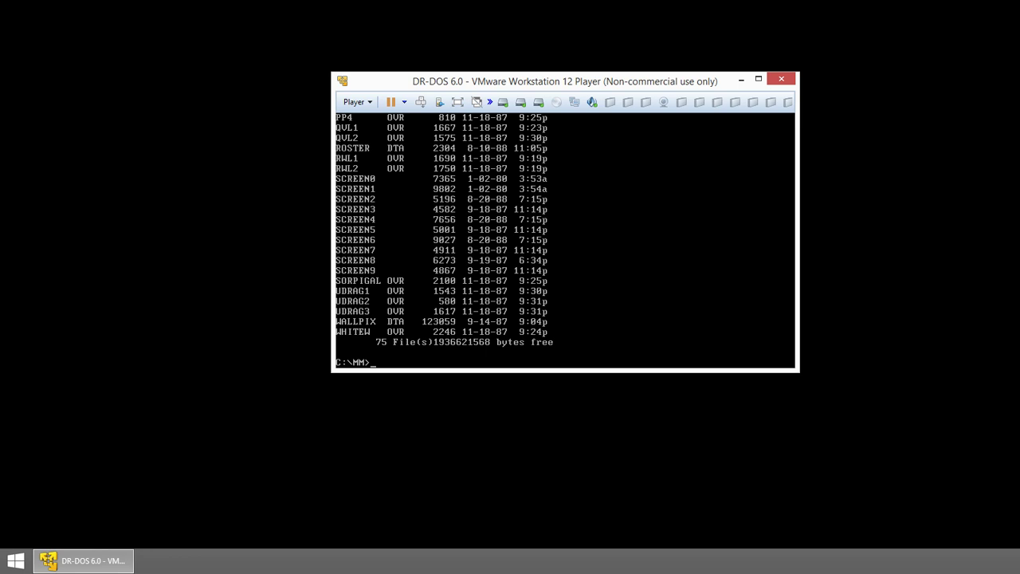
Step: Create a directory named MM on drive E: and change into it
{"action": "type", "text": "e:"}
{"action": "key", "text": "Return"}
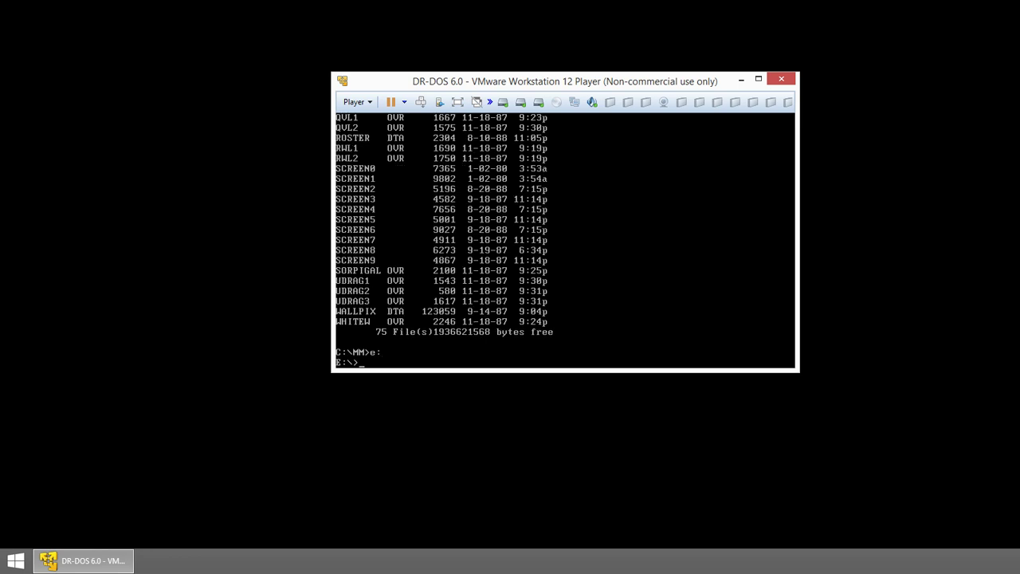
{"action": "type", "text": "md MM"}
{"action": "key", "text": "Return"}
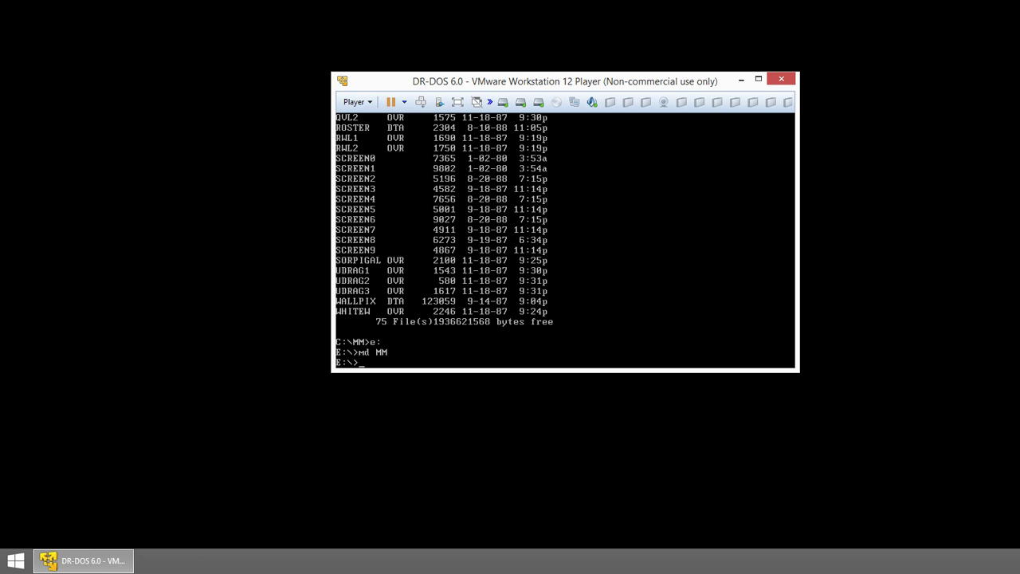
{"action": "type", "text": "cd MM"}
{"action": "key", "text": "Return"}
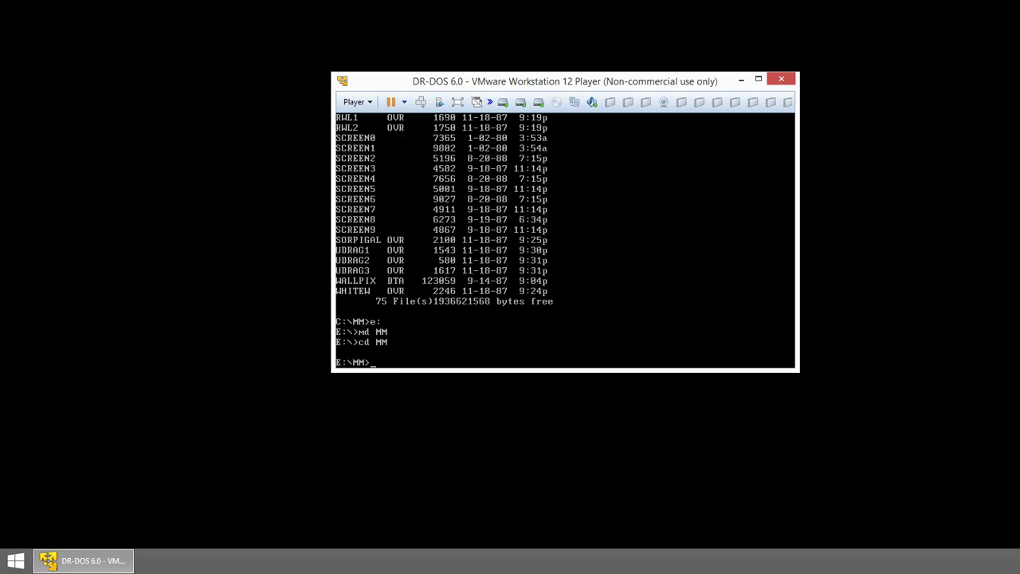
Step: Check the xcopy options, copy c:\MM\*.* with subdirectories into E:\MM and list the copied files in wide format
{"action": "type", "text": "xcopy /?"}
{"action": "key", "text": "Return"}
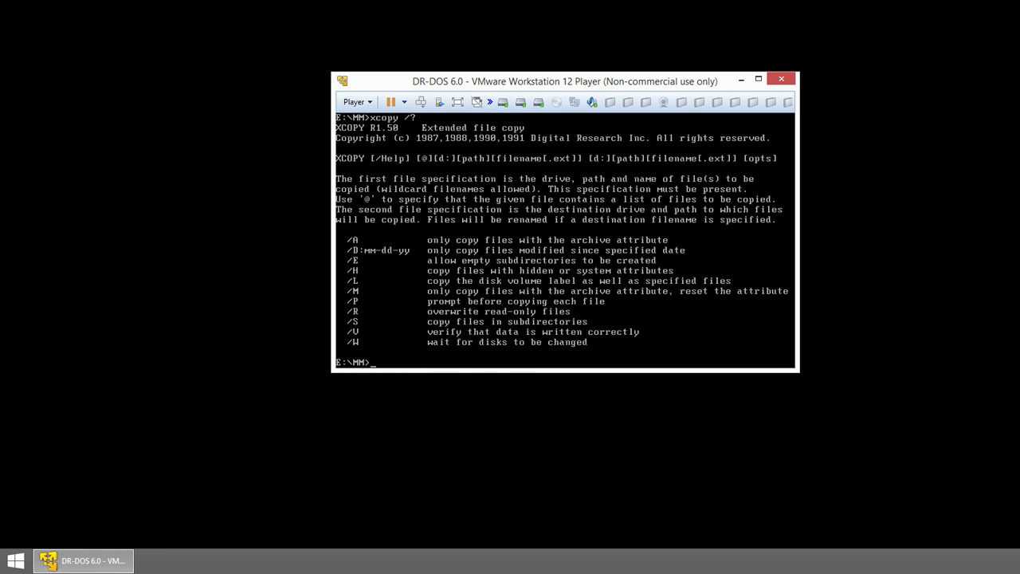
{"action": "type", "text": "xcopy /s c:\\MM\\*.*"}
{"action": "key", "text": "Return"}
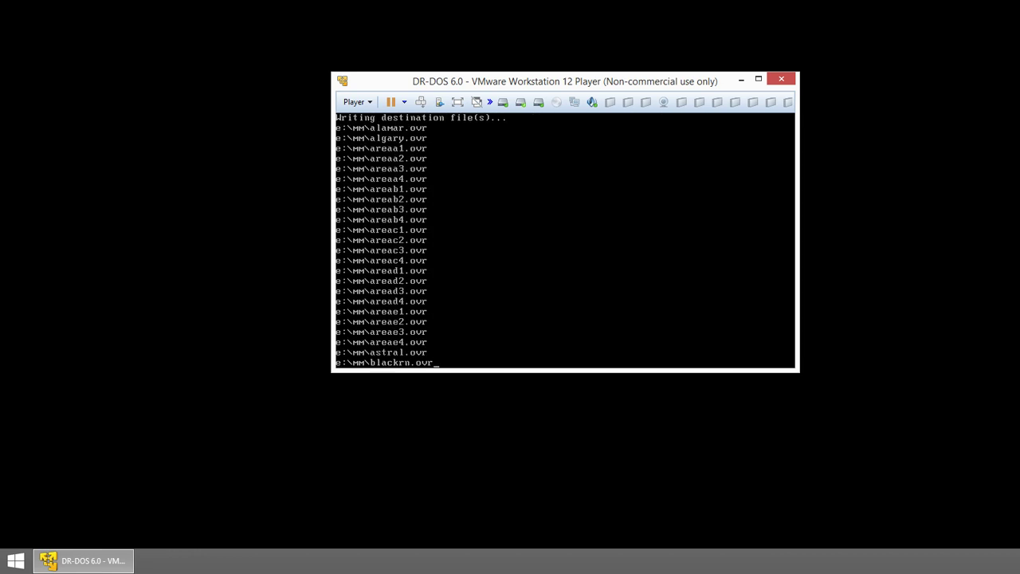
{"action": "type", "text": "dir/w"}
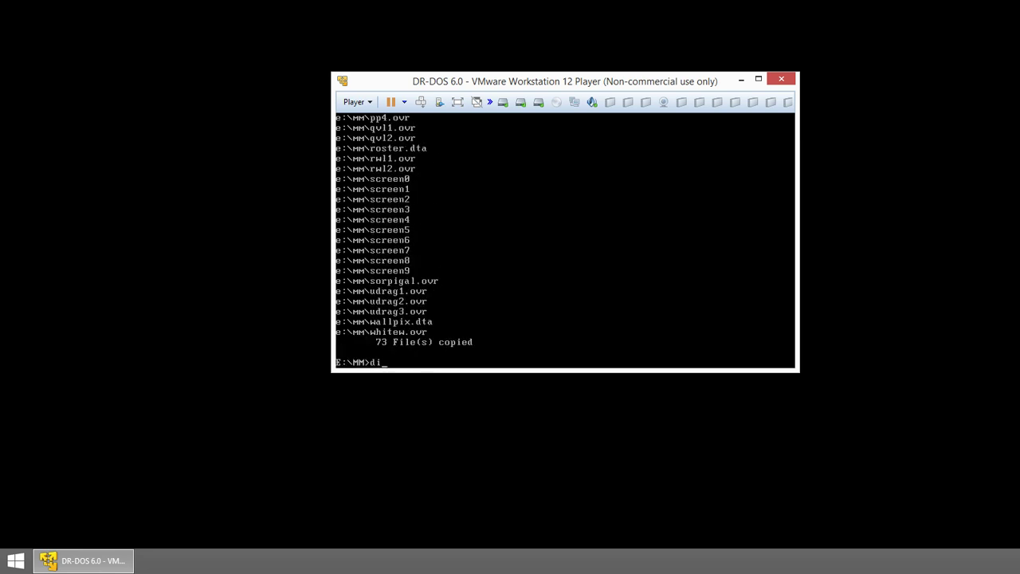
{"action": "key", "text": "Return"}
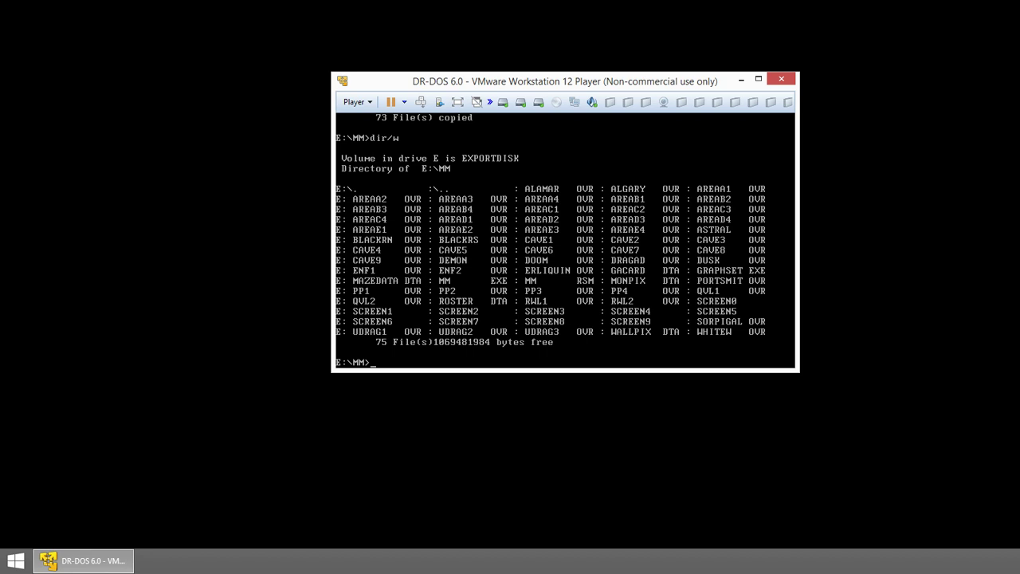
Step: Shut down the DR-DOS 6.0 guest and confirm powering off the virtual machine
{"action": "left_click", "coordinate": [401, 94]}
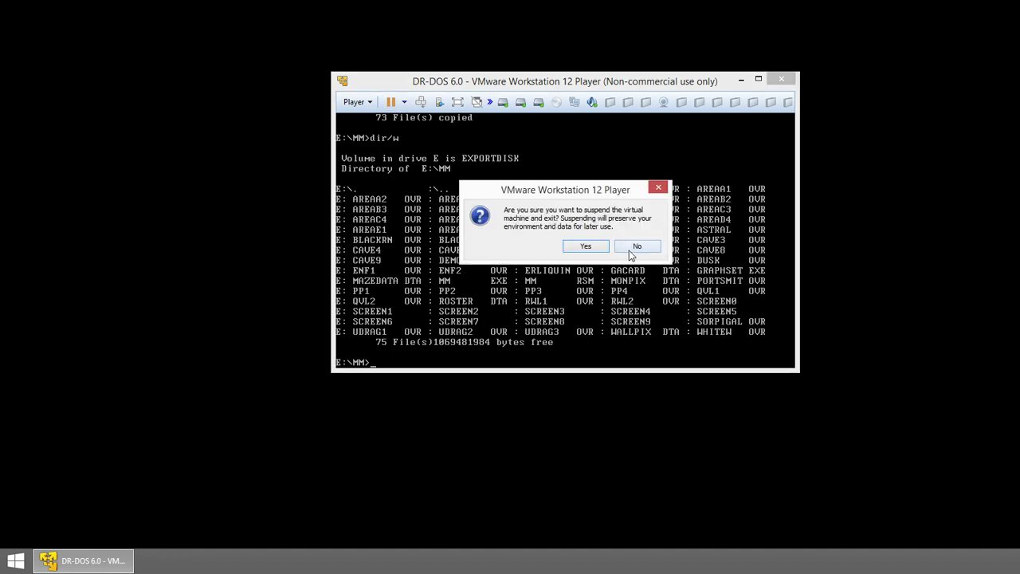
{"action": "left_click", "coordinate": [633, 247]}
{"action": "left_click", "coordinate": [404, 102]}
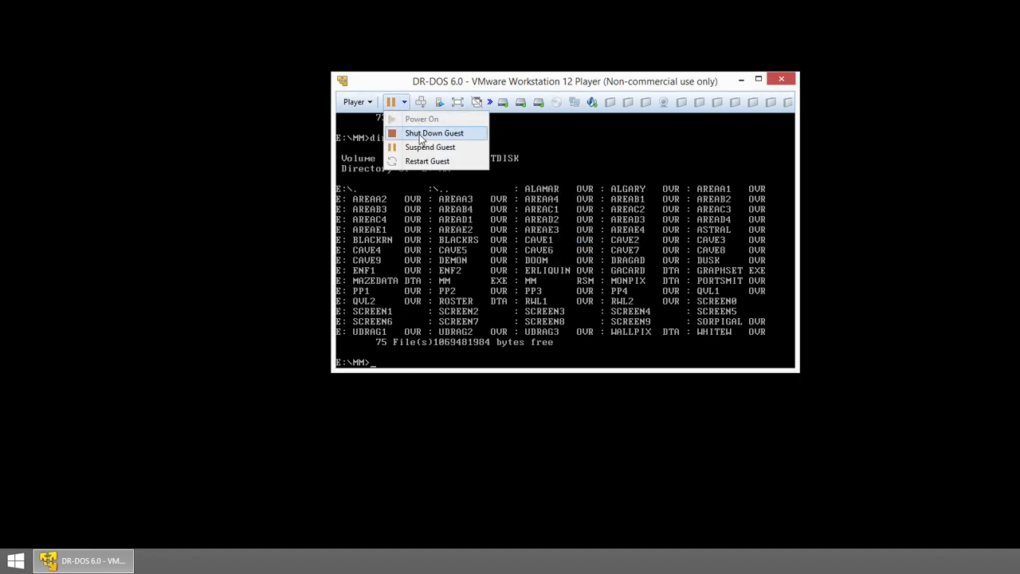
{"action": "left_click", "coordinate": [421, 135]}
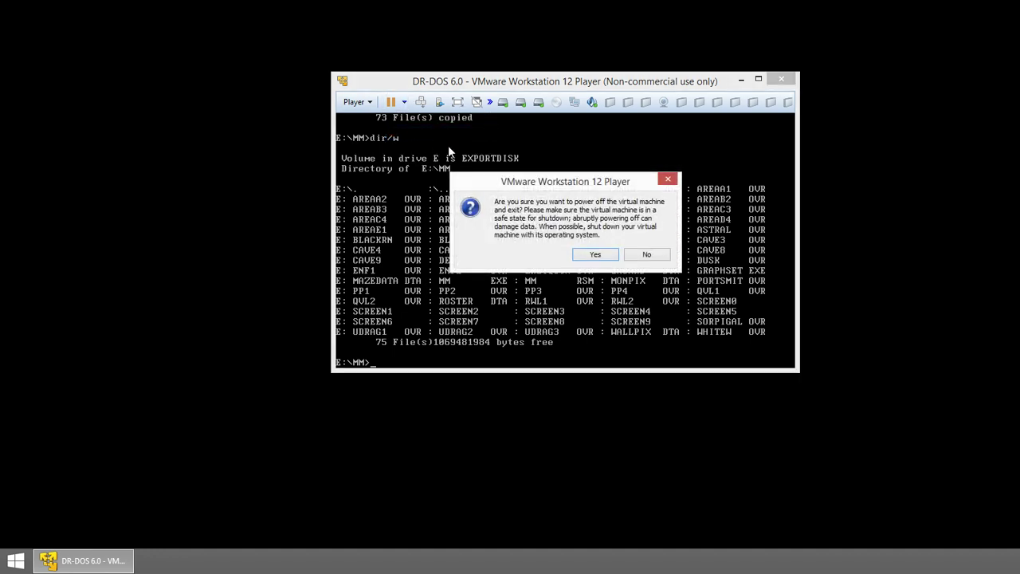
{"action": "left_click", "coordinate": [596, 254]}
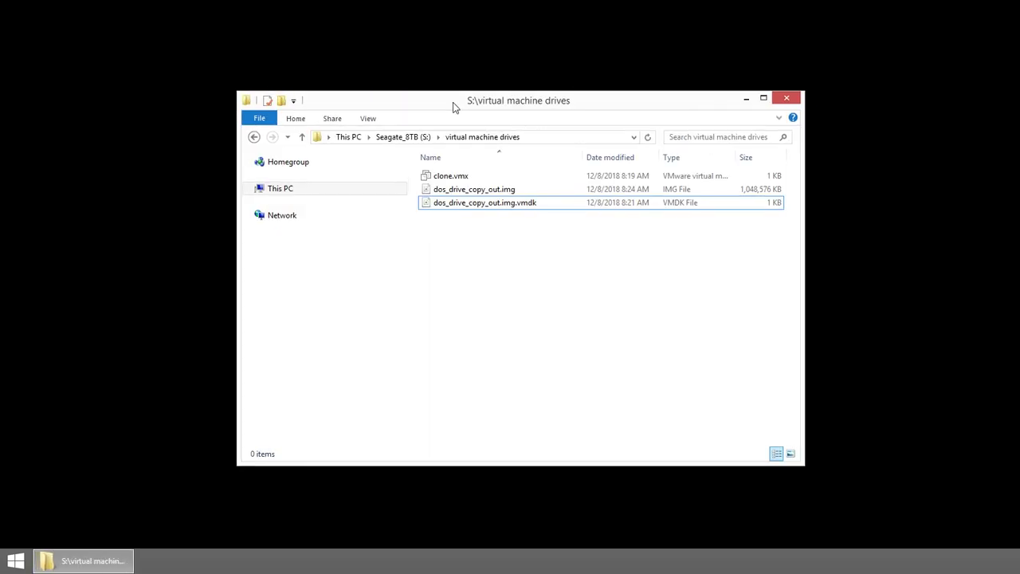
Step: Mount dos_drive_copy_out.img from the virtual machine drives folder as a read-only ImDisk hard disk, using partition 1 and drive letter U:
{"action": "left_click_drag", "start_coordinate": [453, 102], "coordinate": [437, 78]}
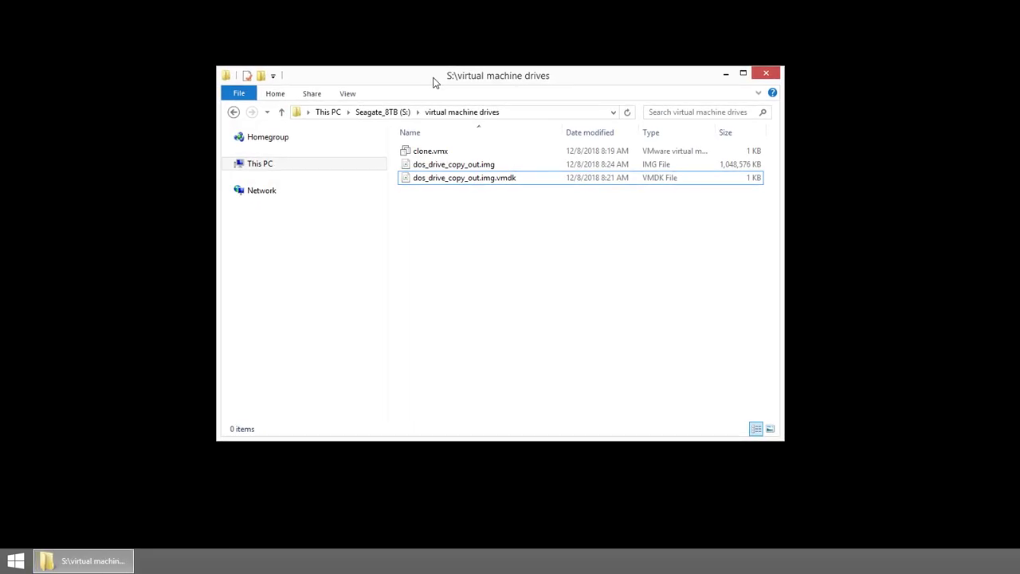
{"action": "left_click", "coordinate": [449, 166]}
{"action": "left_click", "coordinate": [462, 208]}
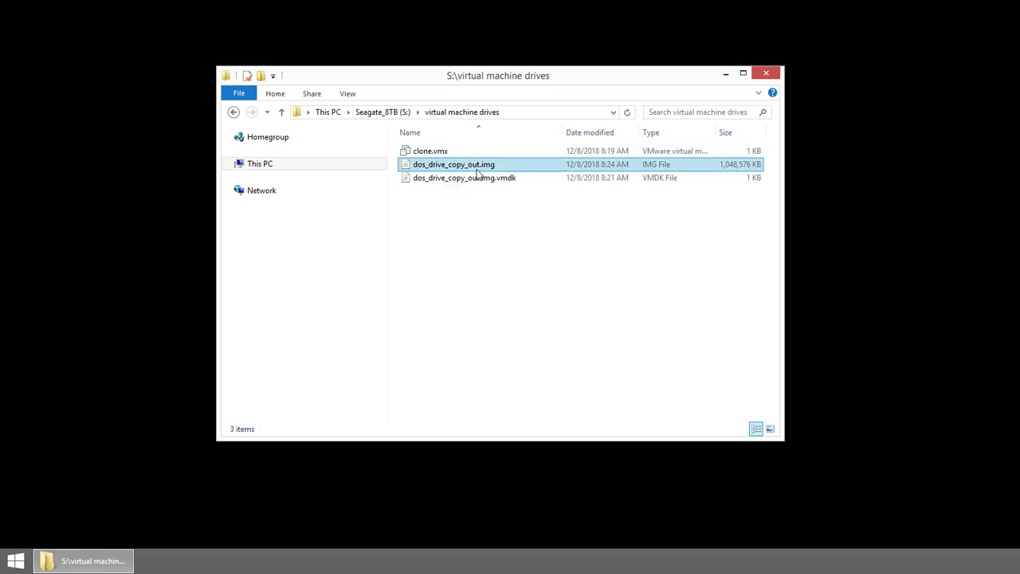
{"action": "left_click", "coordinate": [449, 166]}
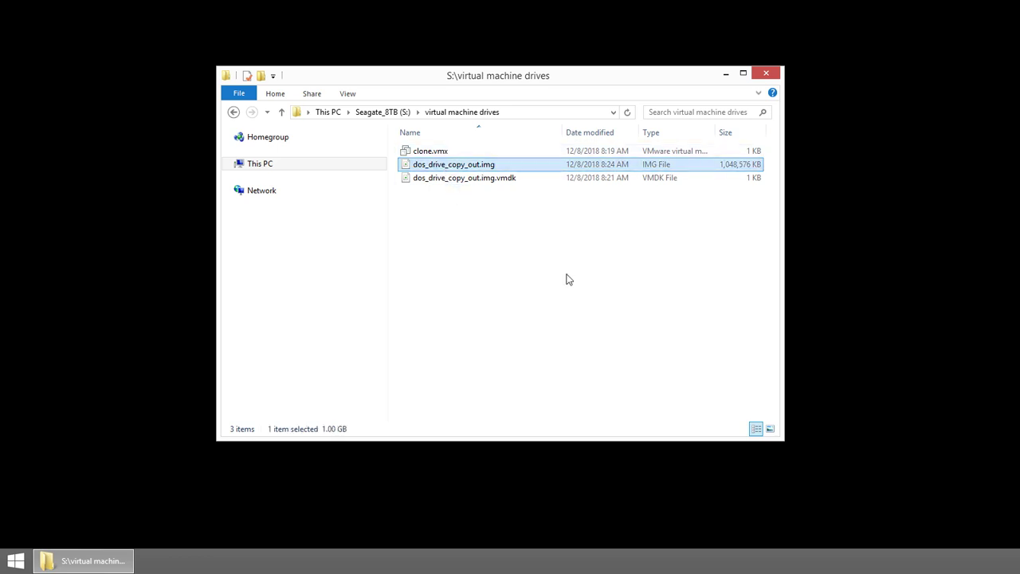
{"action": "right_click", "coordinate": [470, 169]}
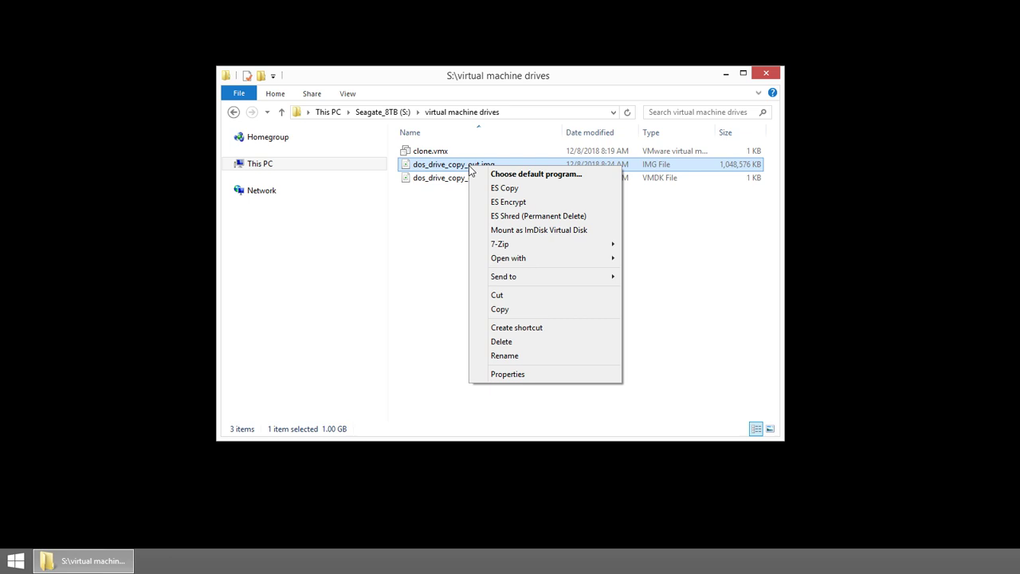
{"action": "left_click", "coordinate": [542, 231]}
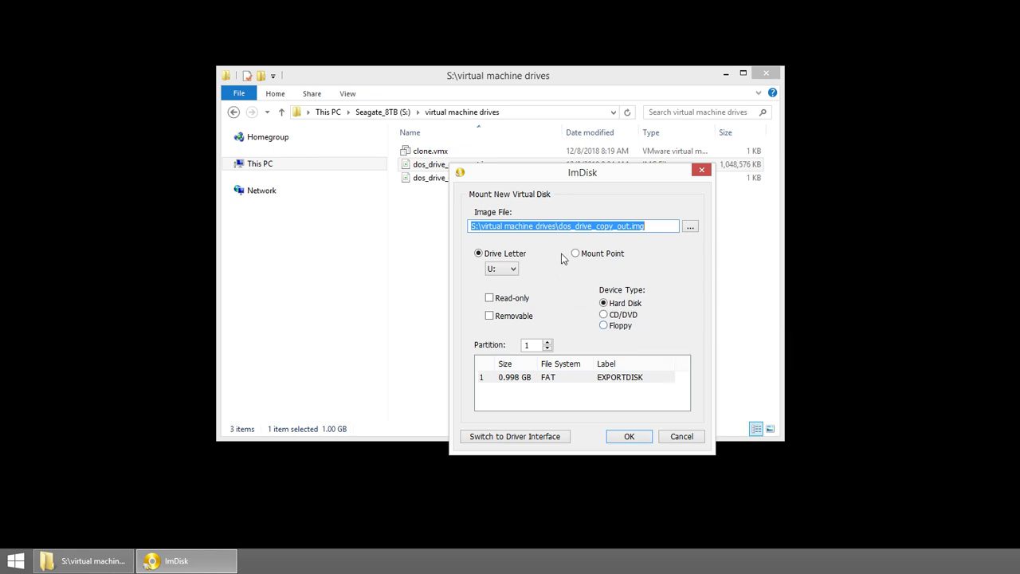
{"action": "left_click", "coordinate": [500, 272]}
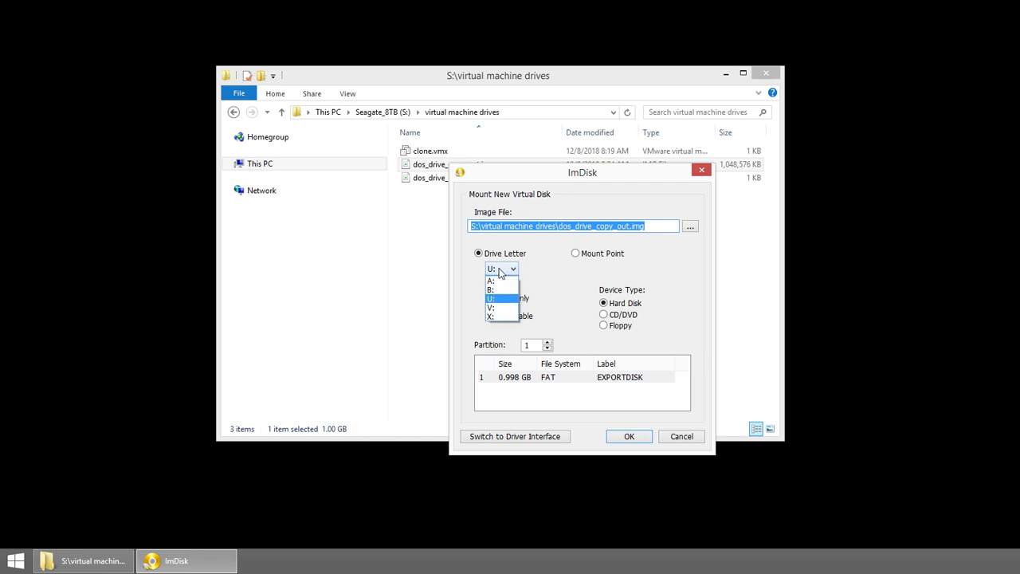
{"action": "left_click", "coordinate": [500, 271]}
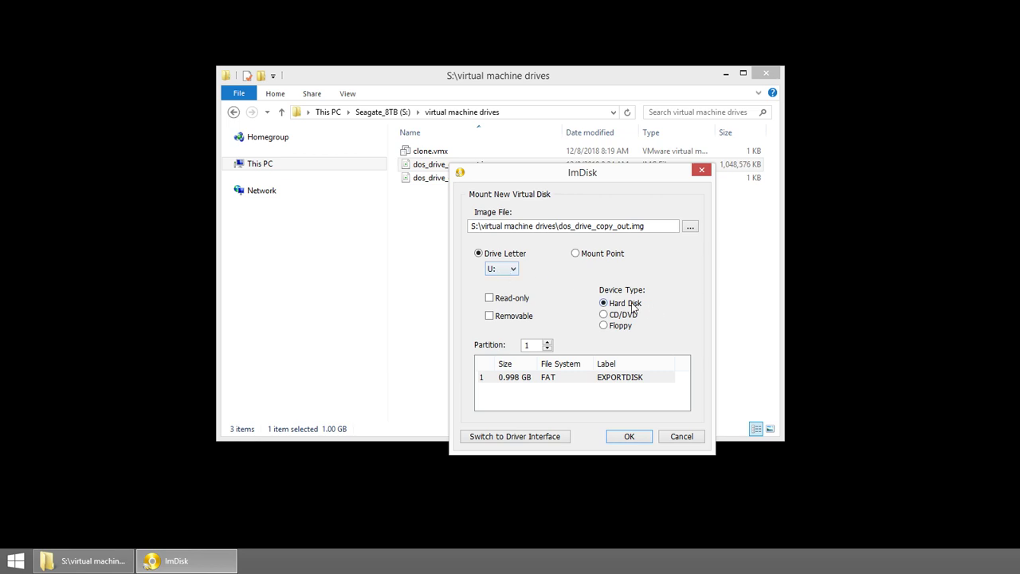
{"action": "mouse_move", "coordinate": [612, 309]}
{"action": "left_click", "coordinate": [490, 298]}
{"action": "left_click", "coordinate": [635, 441]}
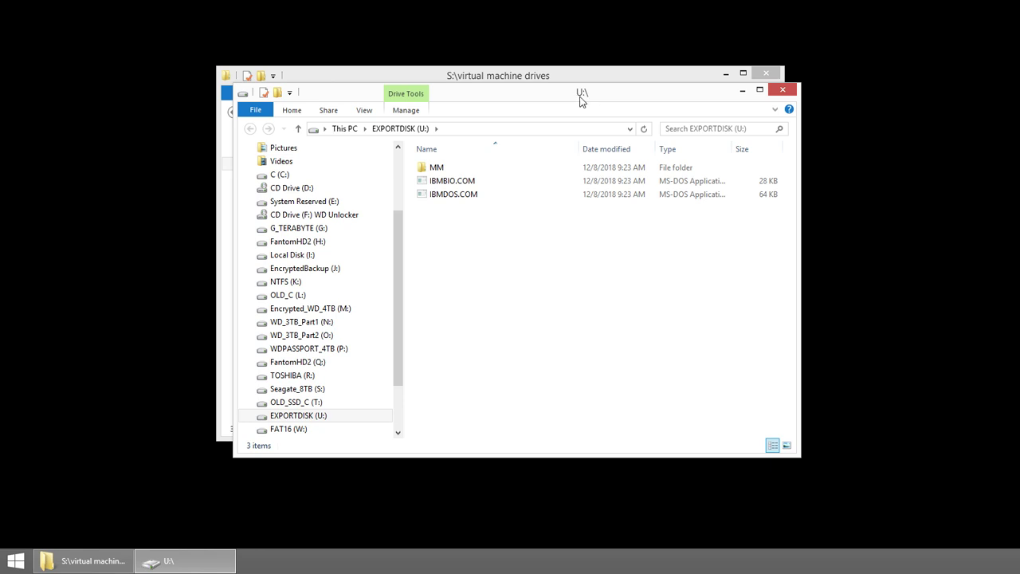
Step: Open the MM folder on the mounted drive U:, look through its files and select them all
{"action": "double_click", "coordinate": [436, 169]}
{"action": "scroll", "coordinate": [593, 333], "scroll_direction": "down", "scroll_amount": 7}
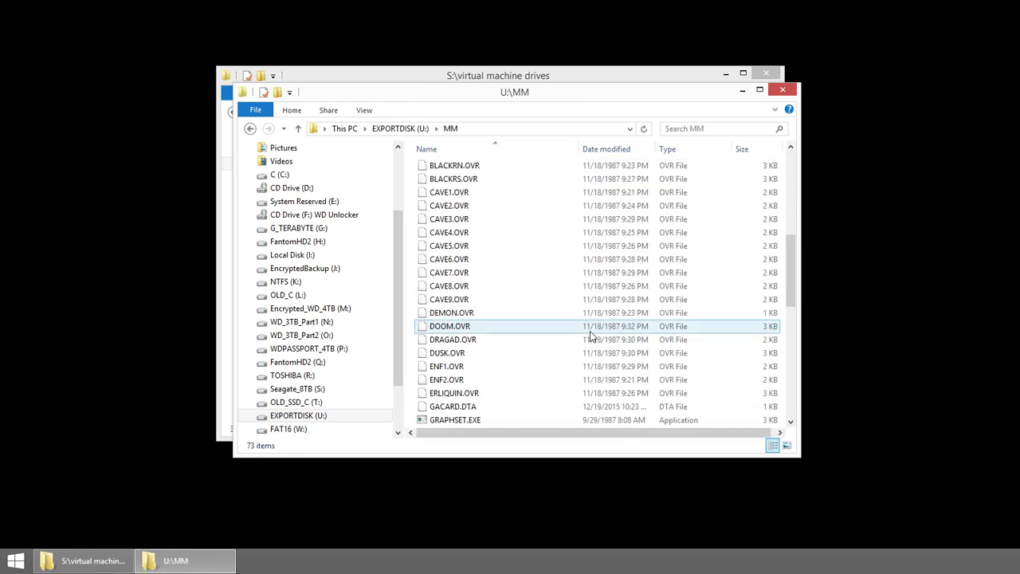
{"action": "scroll", "coordinate": [590, 334], "scroll_direction": "down", "scroll_amount": 4}
{"action": "scroll", "coordinate": [590, 335], "scroll_direction": "up", "scroll_amount": 11}
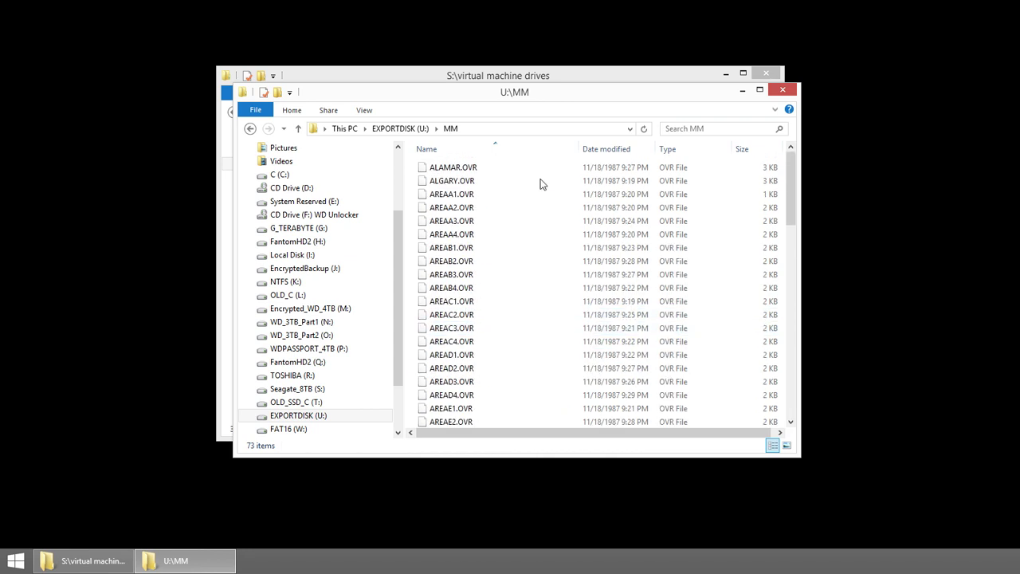
{"action": "key", "text": "ctrl+a"}
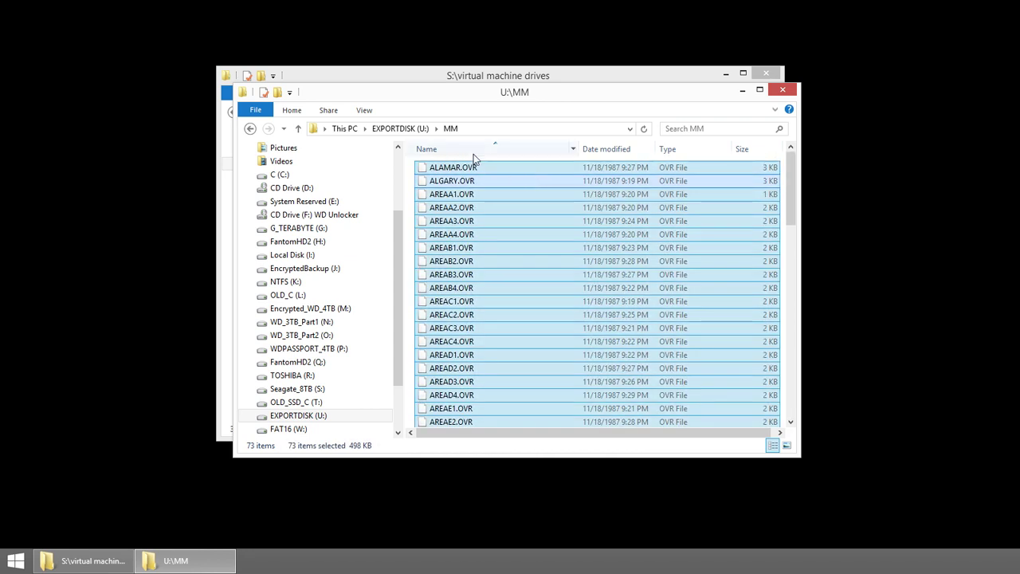
Step: View the drives in This PC and return to the root of EXPORTDISK (U:)
{"action": "left_click", "coordinate": [399, 129]}
{"action": "left_click", "coordinate": [349, 129]}
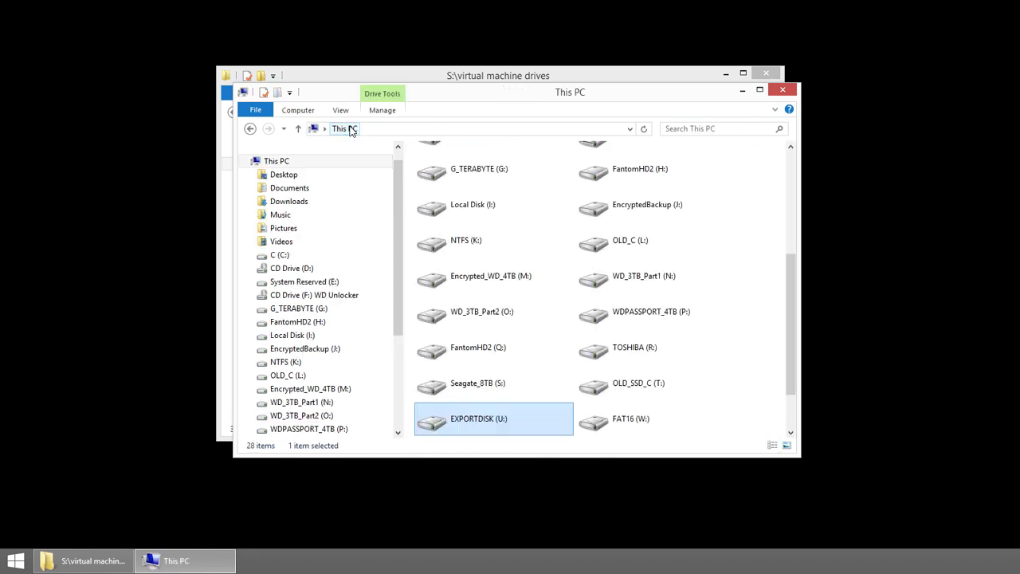
{"action": "left_click", "coordinate": [249, 129]}
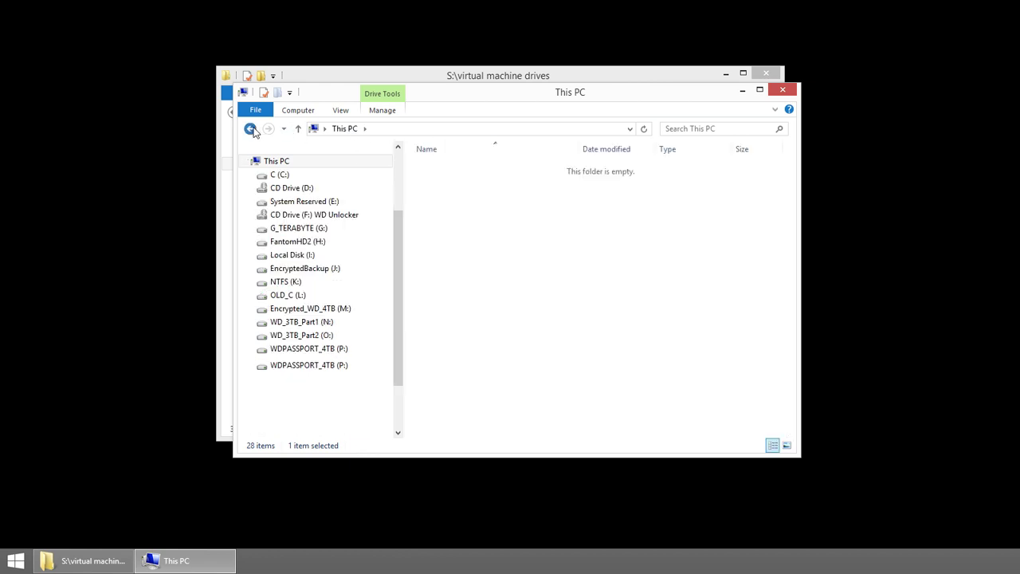
{"action": "left_click", "coordinate": [587, 263]}
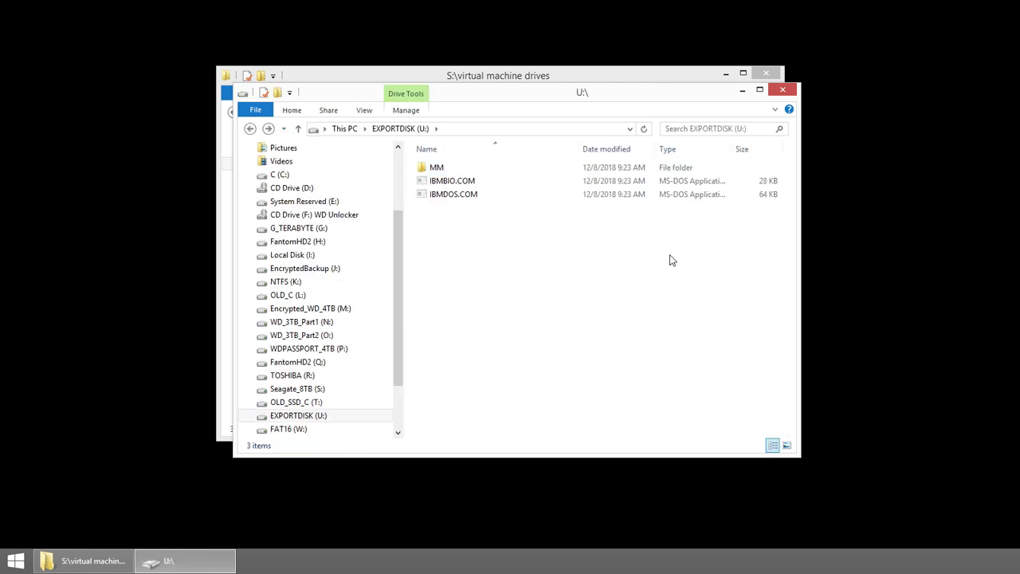